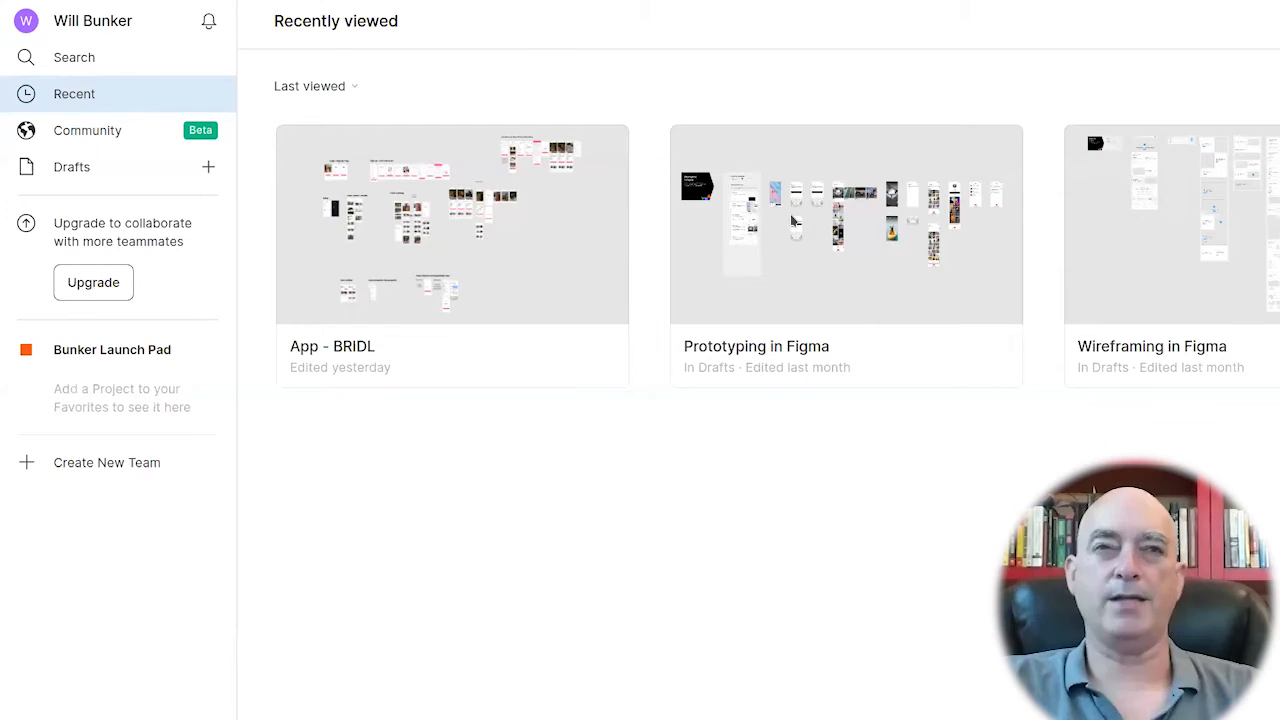
Open the "Prototyping in Figma" file and go through its introductory feature tips.
{"action": "left_click", "coordinate": [893, 230]}
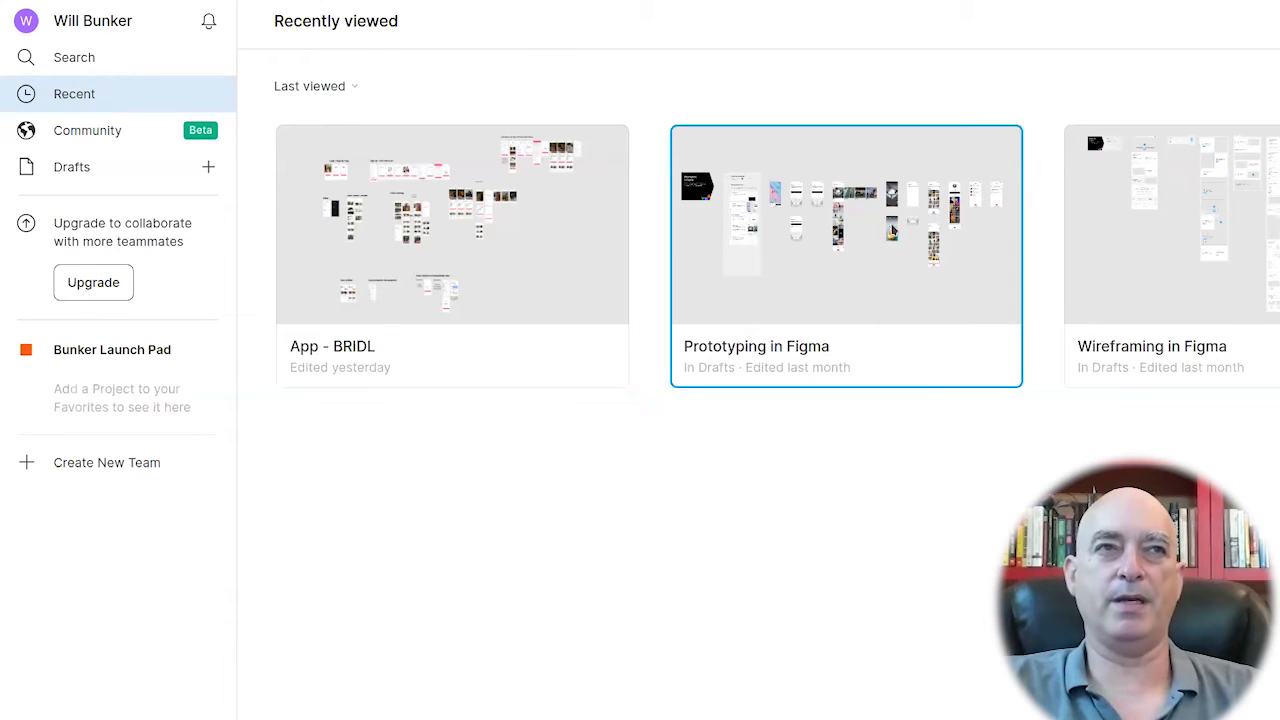
{"action": "double_click", "coordinate": [893, 230]}
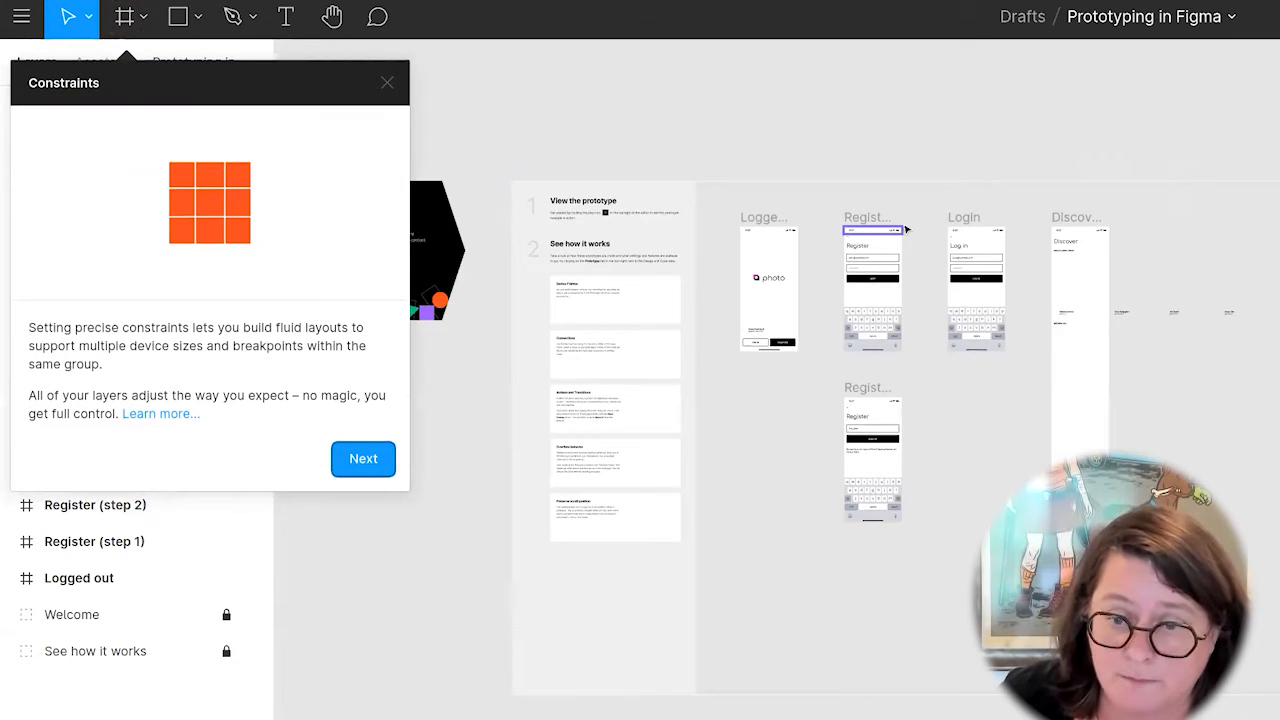
{"action": "left_click", "coordinate": [368, 457]}
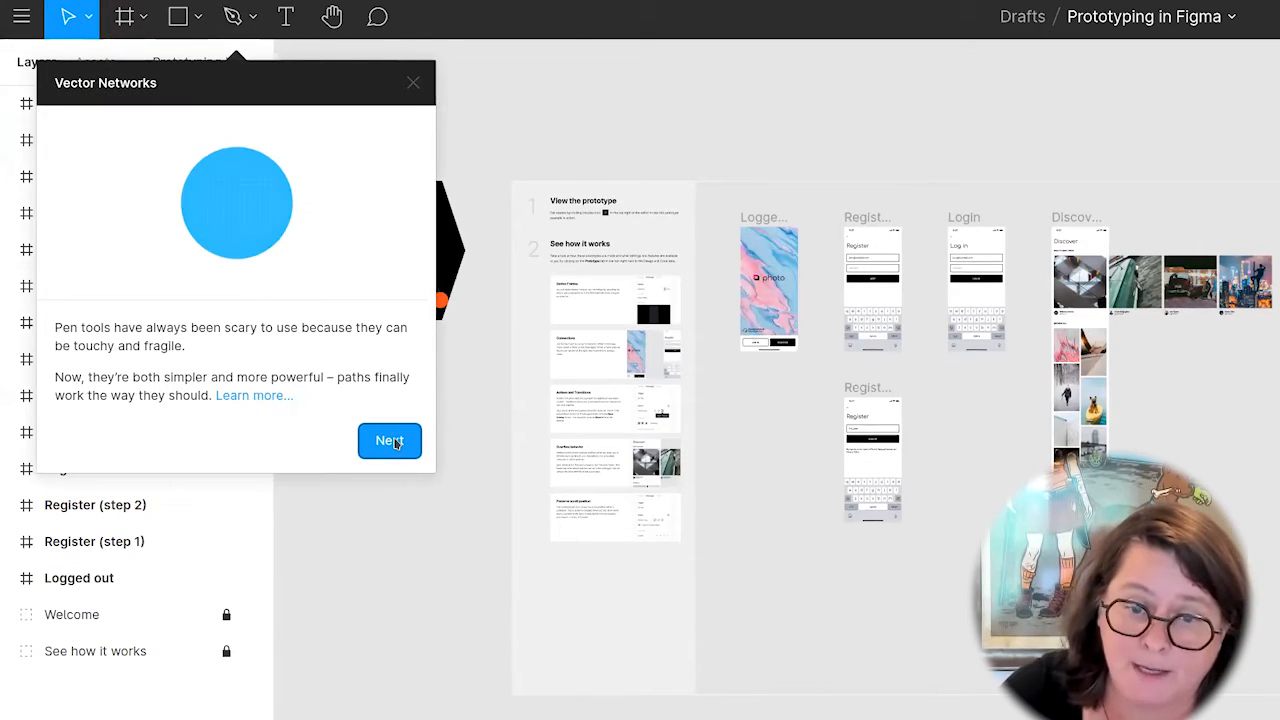
{"action": "left_click", "coordinate": [388, 438]}
{"action": "left_click", "coordinate": [530, 422]}
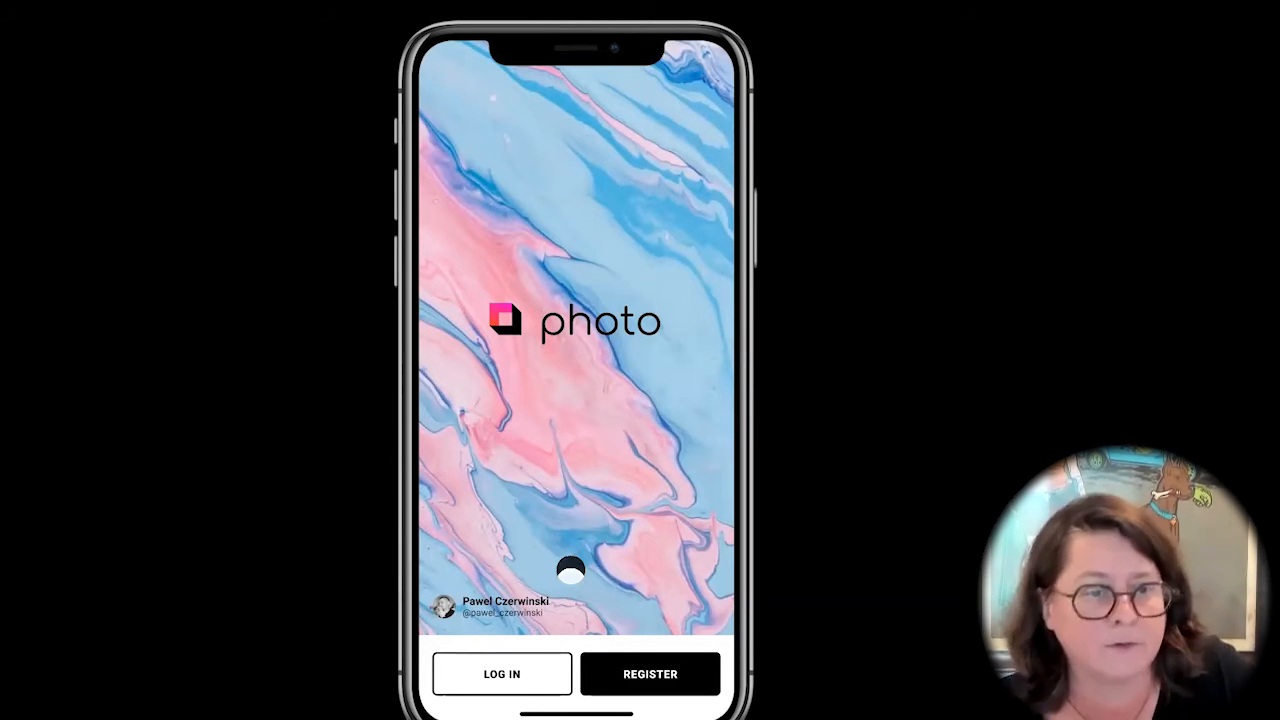
In the prototype preview, log in to reach Discover, open the featured photo full screen and close it.
{"action": "left_click", "coordinate": [512, 673]}
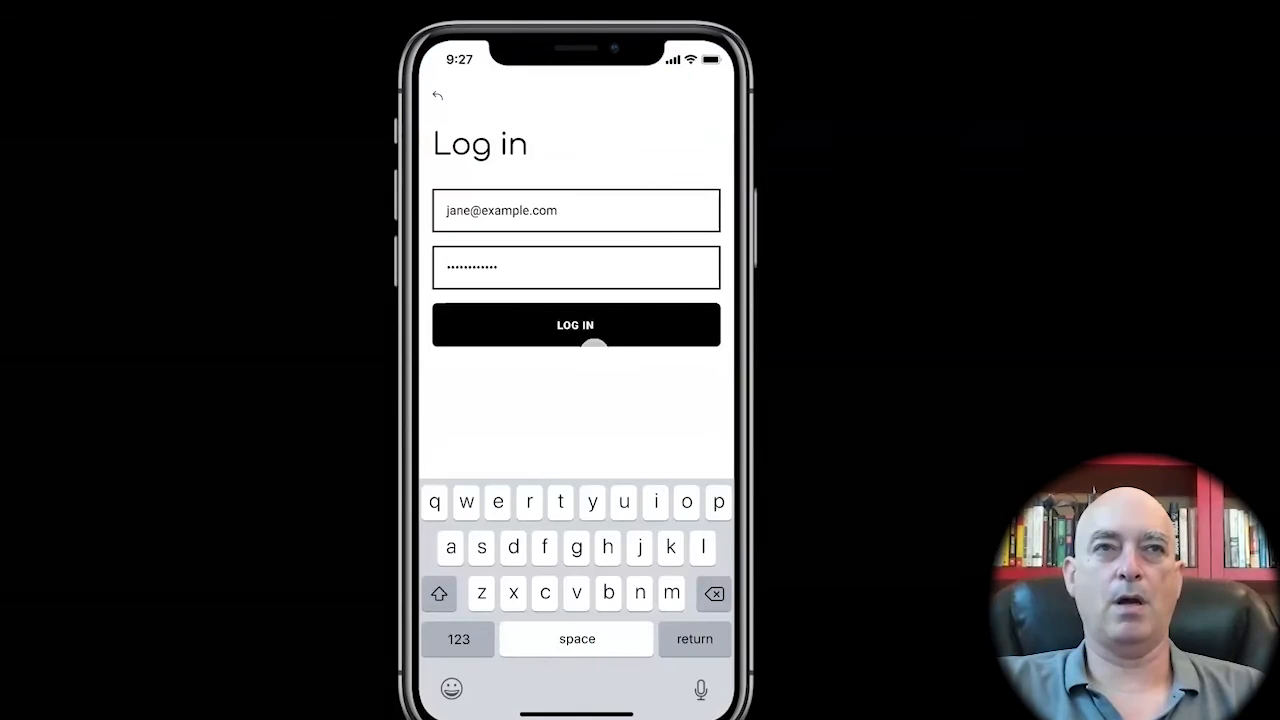
{"action": "left_click", "coordinate": [583, 325]}
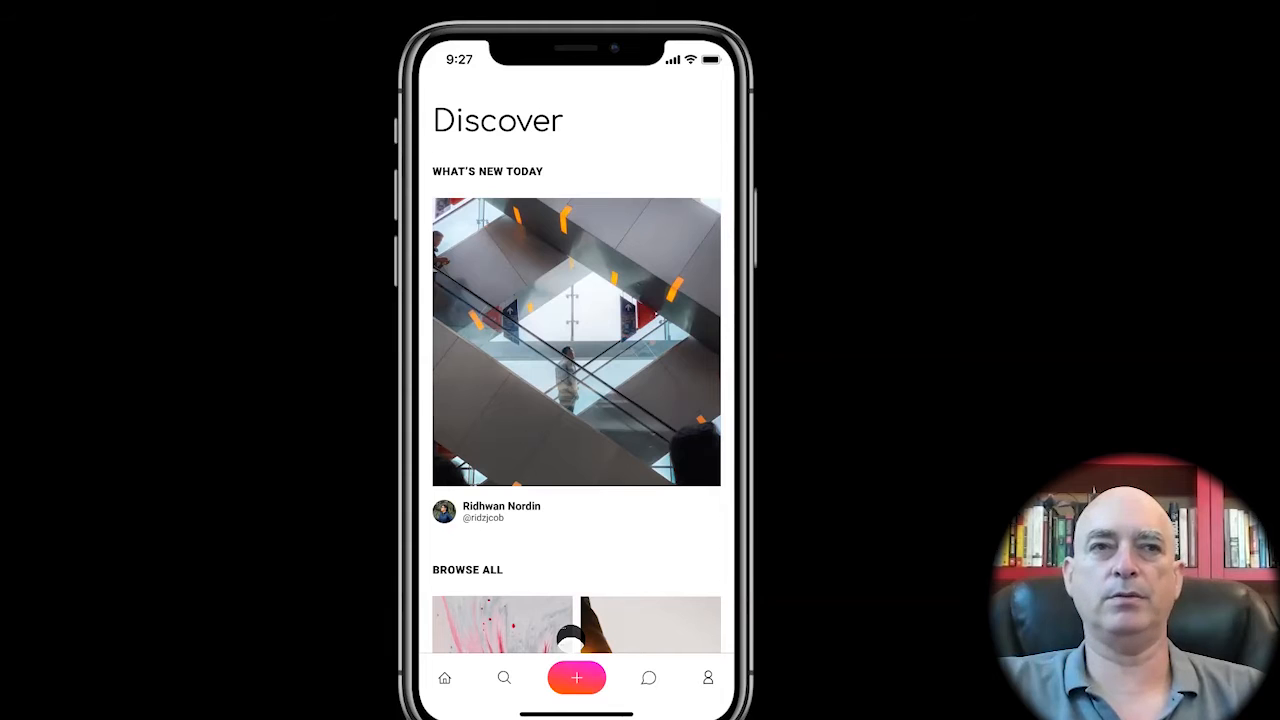
{"action": "left_click", "coordinate": [583, 420]}
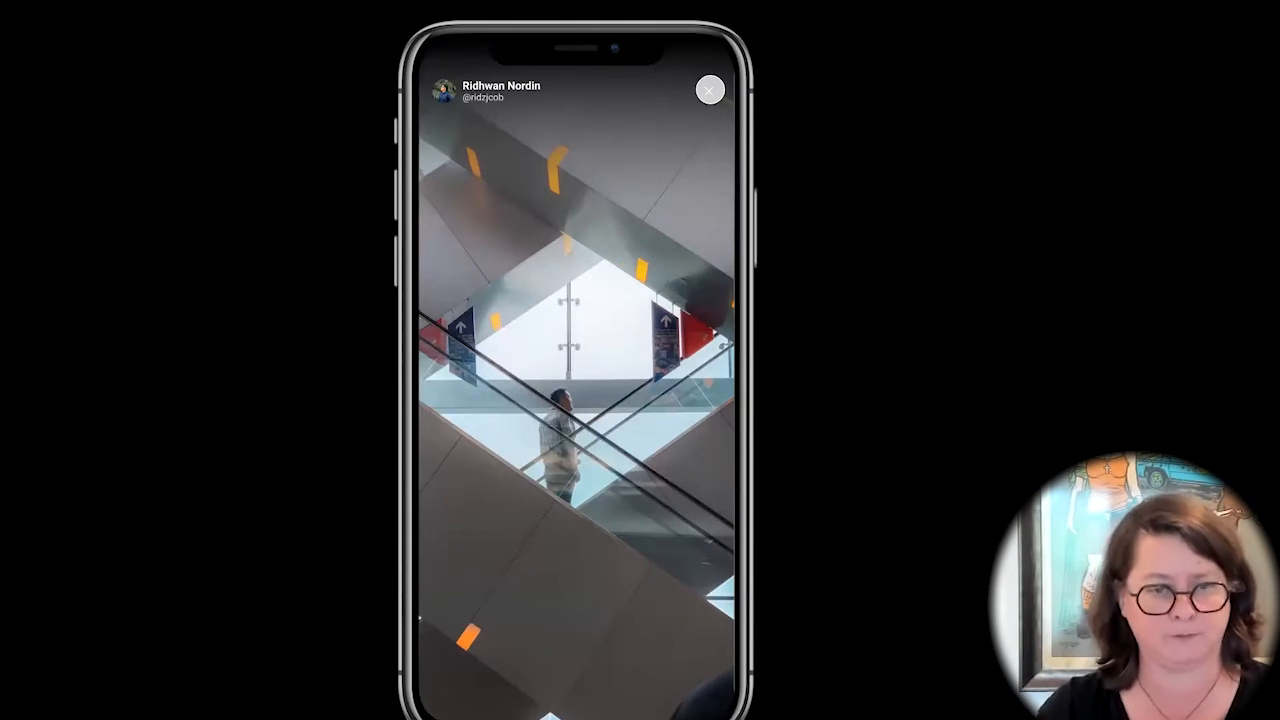
{"action": "left_click", "coordinate": [710, 90]}
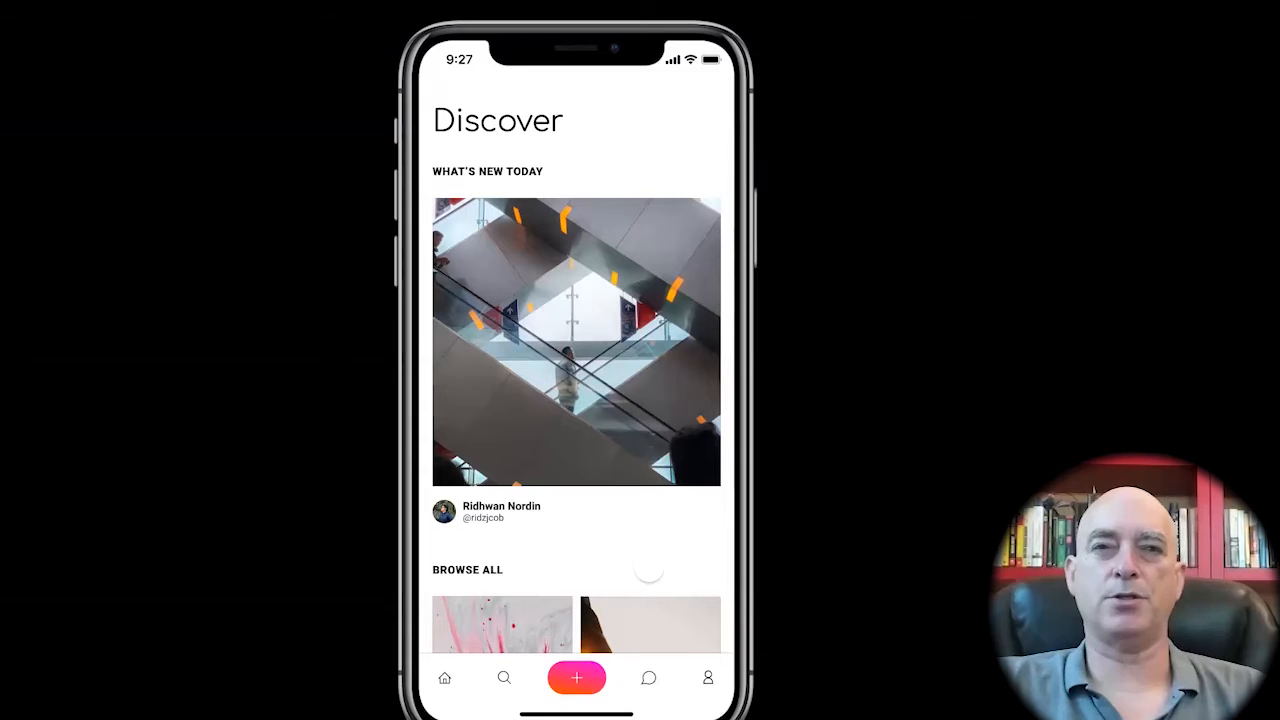
Test the Browse All photo and add control on Discover, open the Chats screen and try its middle conversations.
{"action": "left_click", "coordinate": [628, 612]}
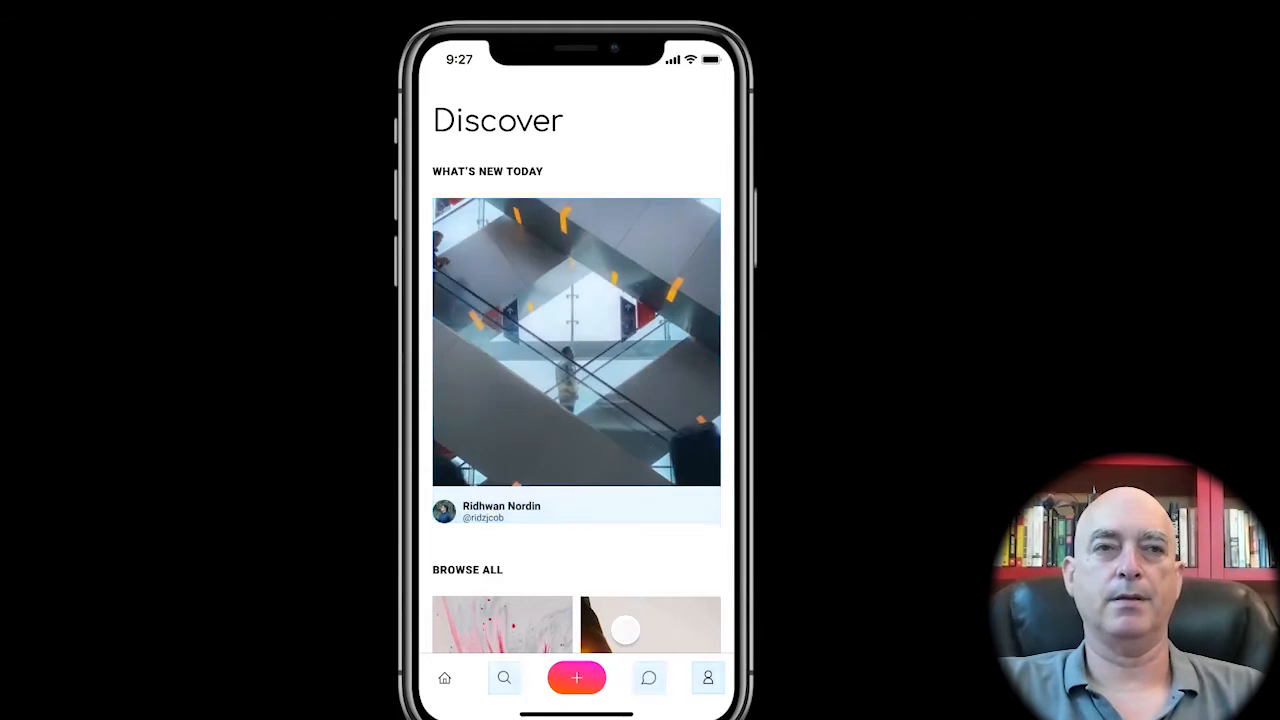
{"action": "left_click", "coordinate": [578, 678]}
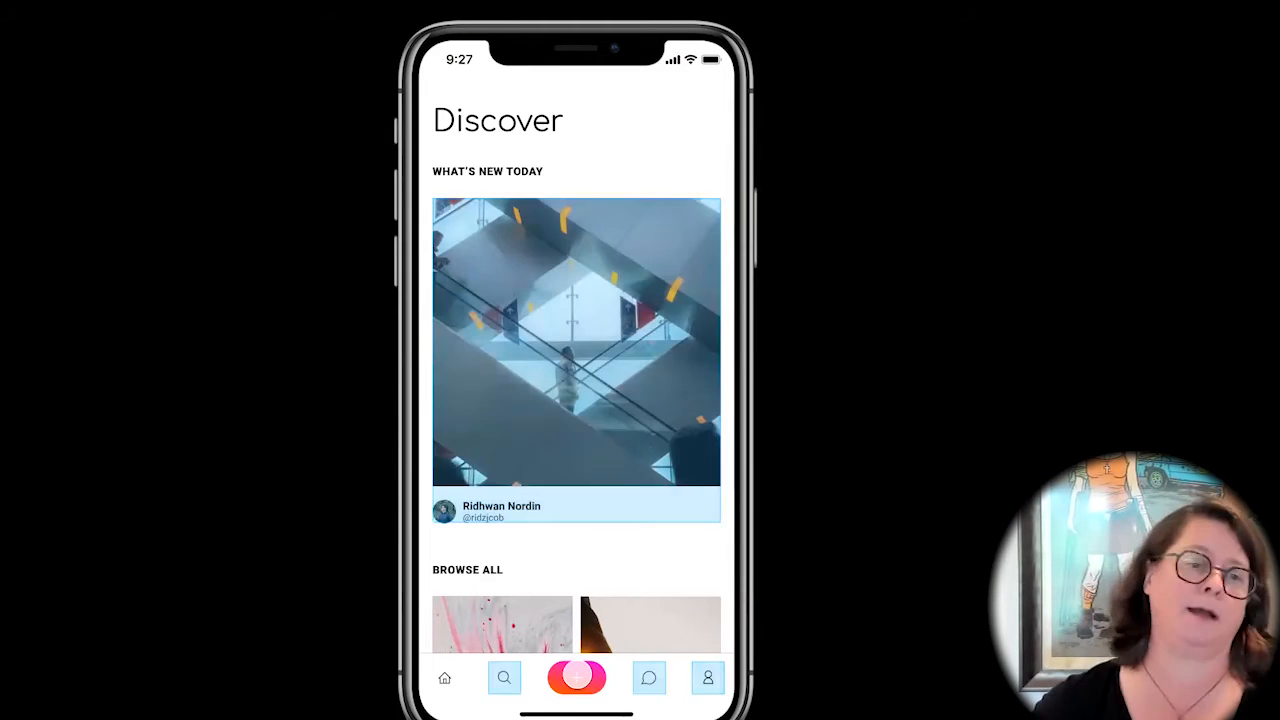
{"action": "left_click", "coordinate": [652, 678]}
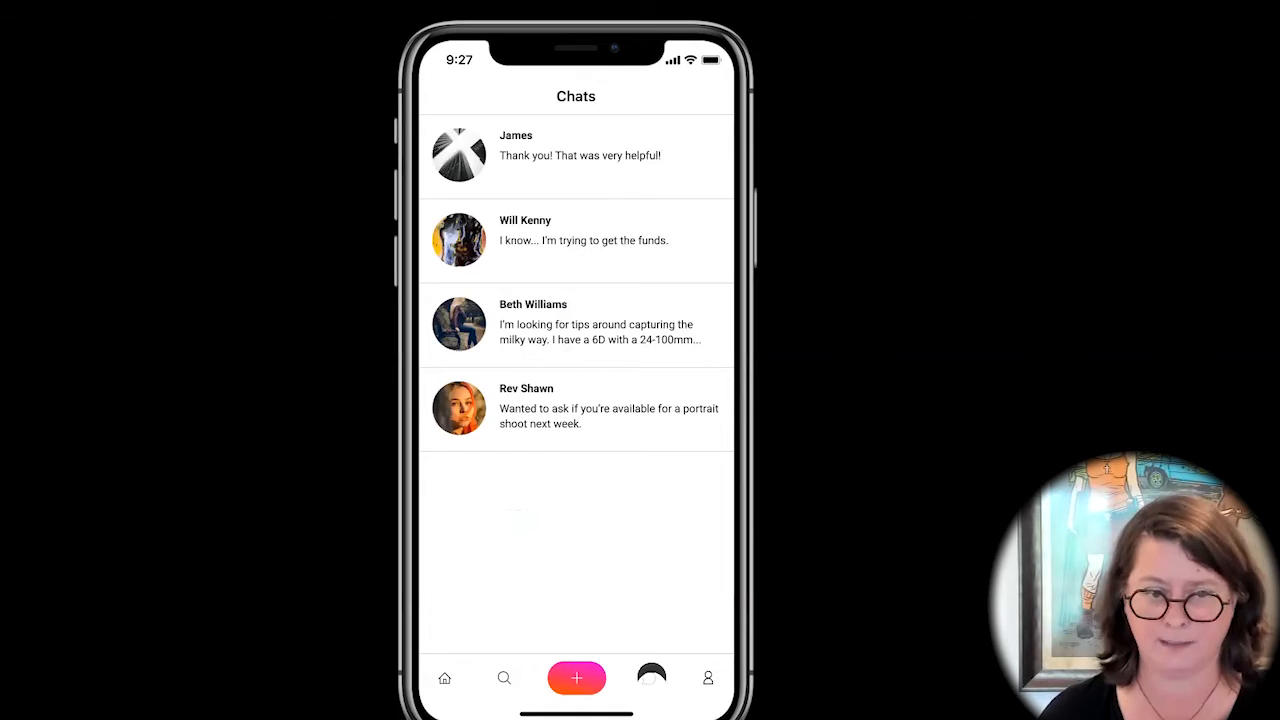
{"action": "left_click", "coordinate": [573, 226]}
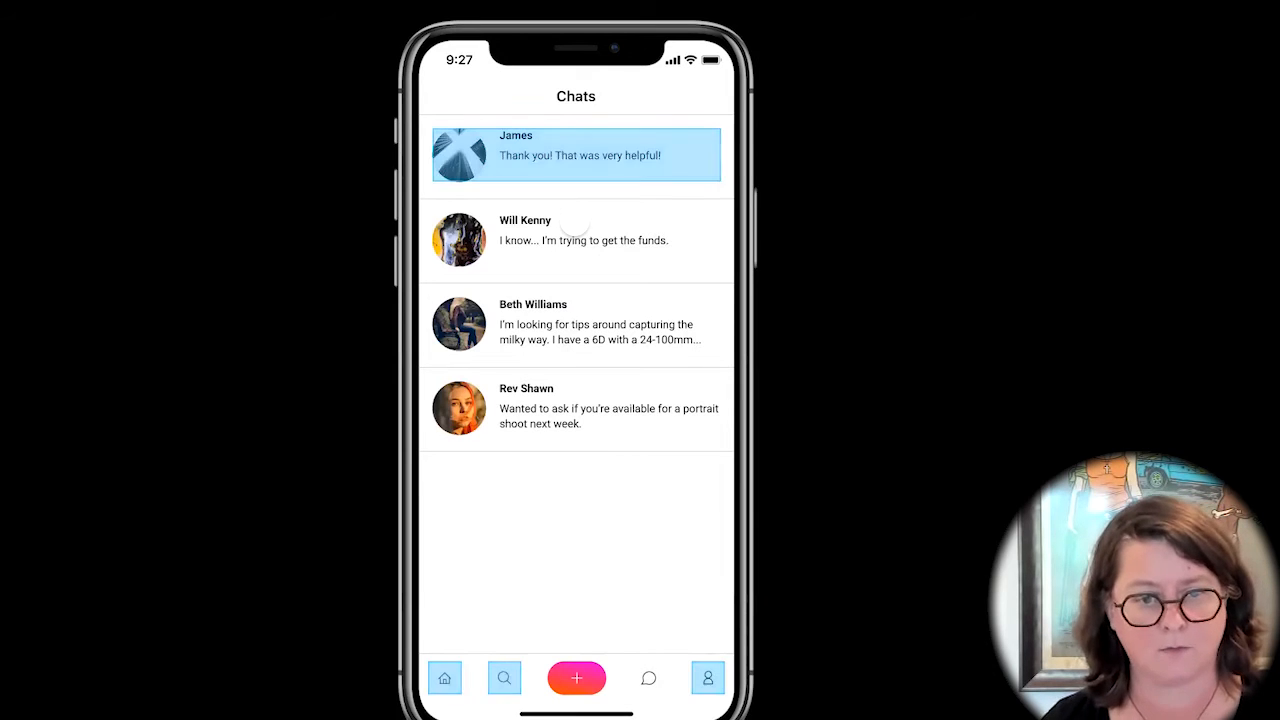
{"action": "left_click", "coordinate": [526, 310]}
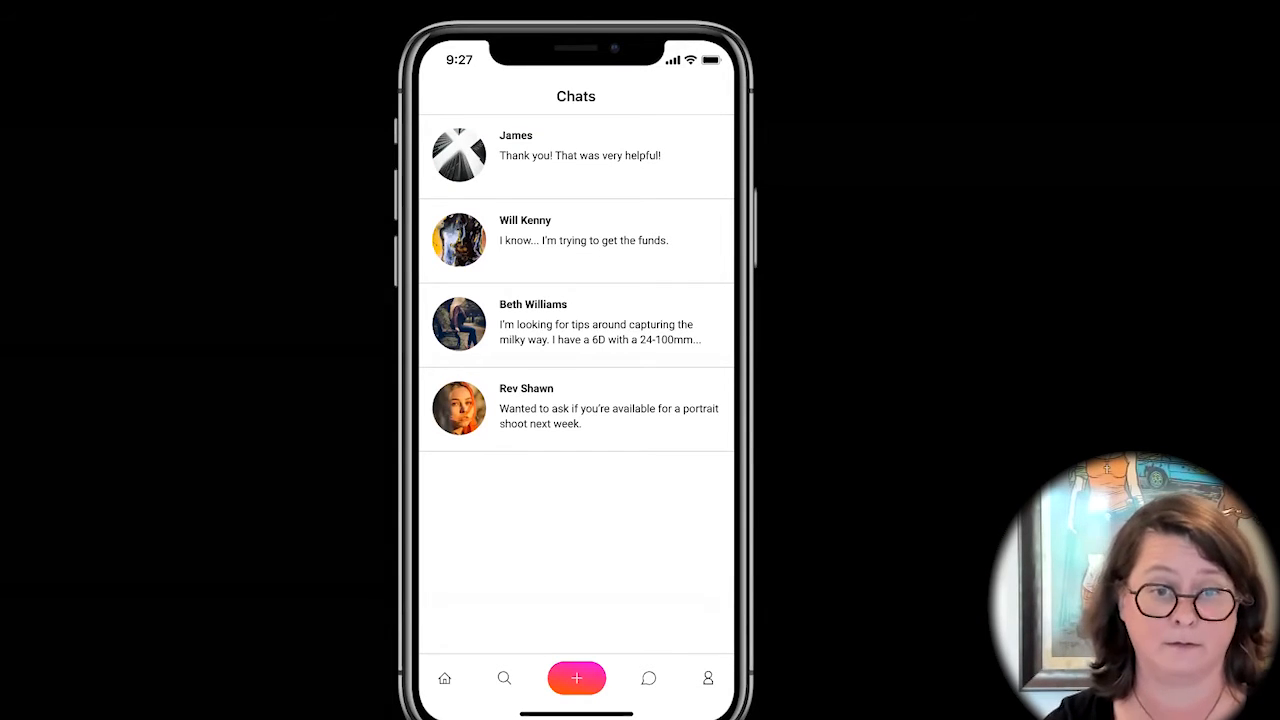
Return from the preview to the recently viewed files and duplicate the "Prototyping in Figma" file.
{"action": "left_click", "coordinate": [188, 2]}
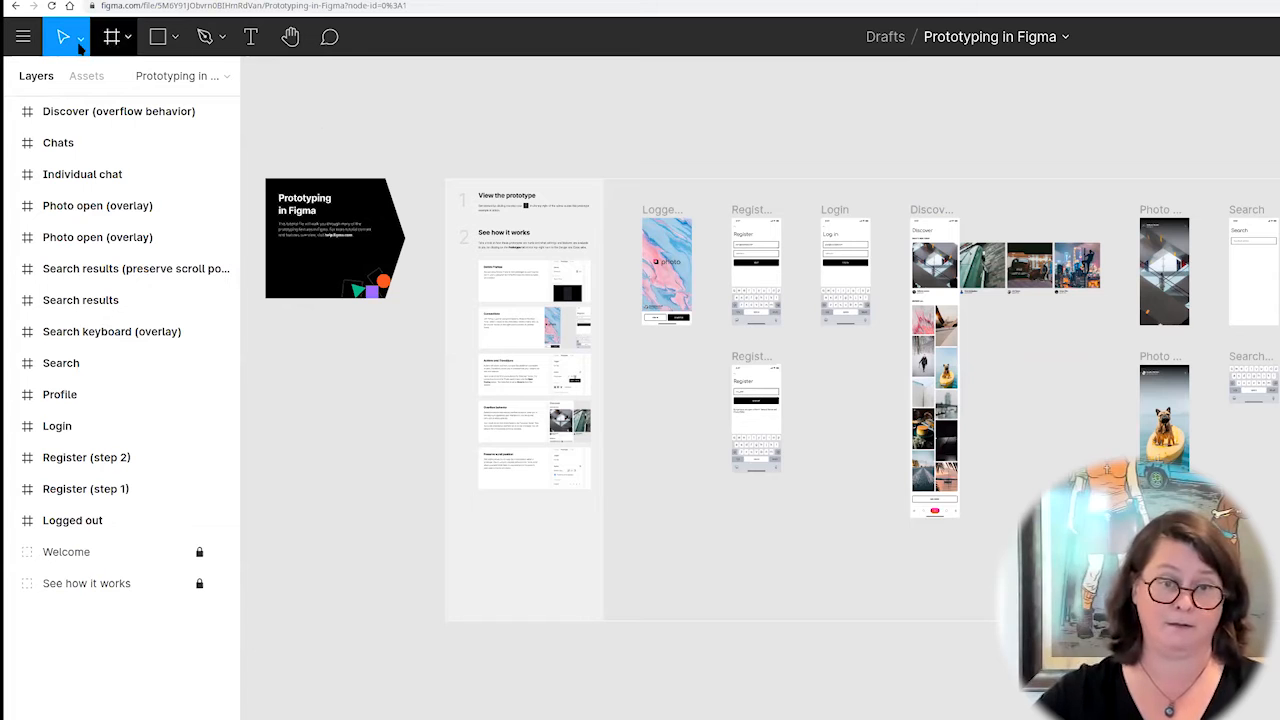
{"action": "left_click", "coordinate": [15, 6]}
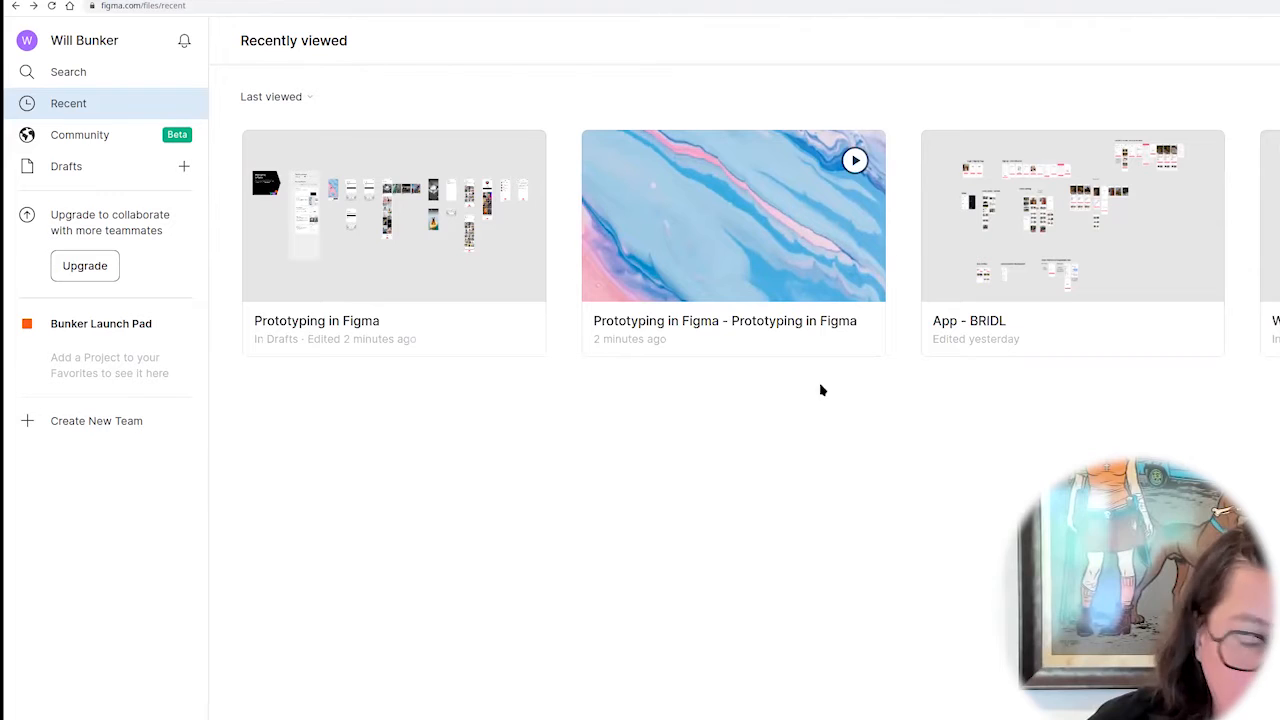
{"action": "left_click", "coordinate": [289, 320]}
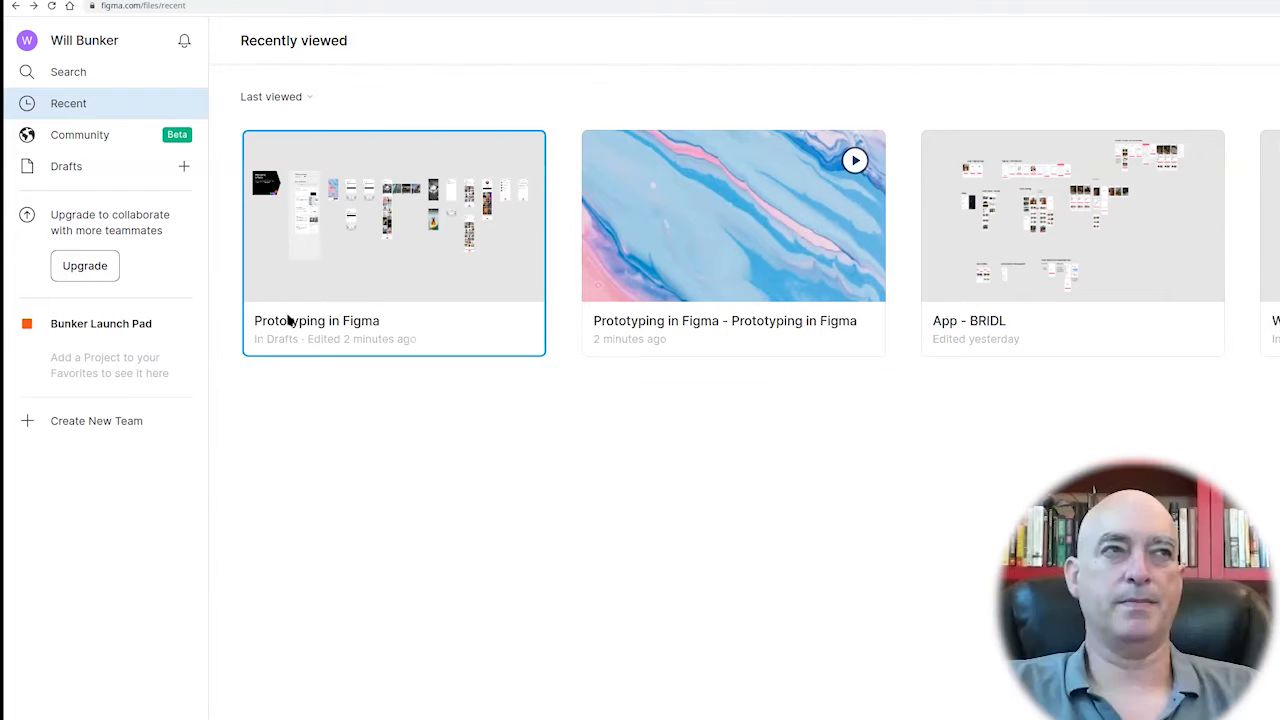
{"action": "right_click", "coordinate": [343, 337]}
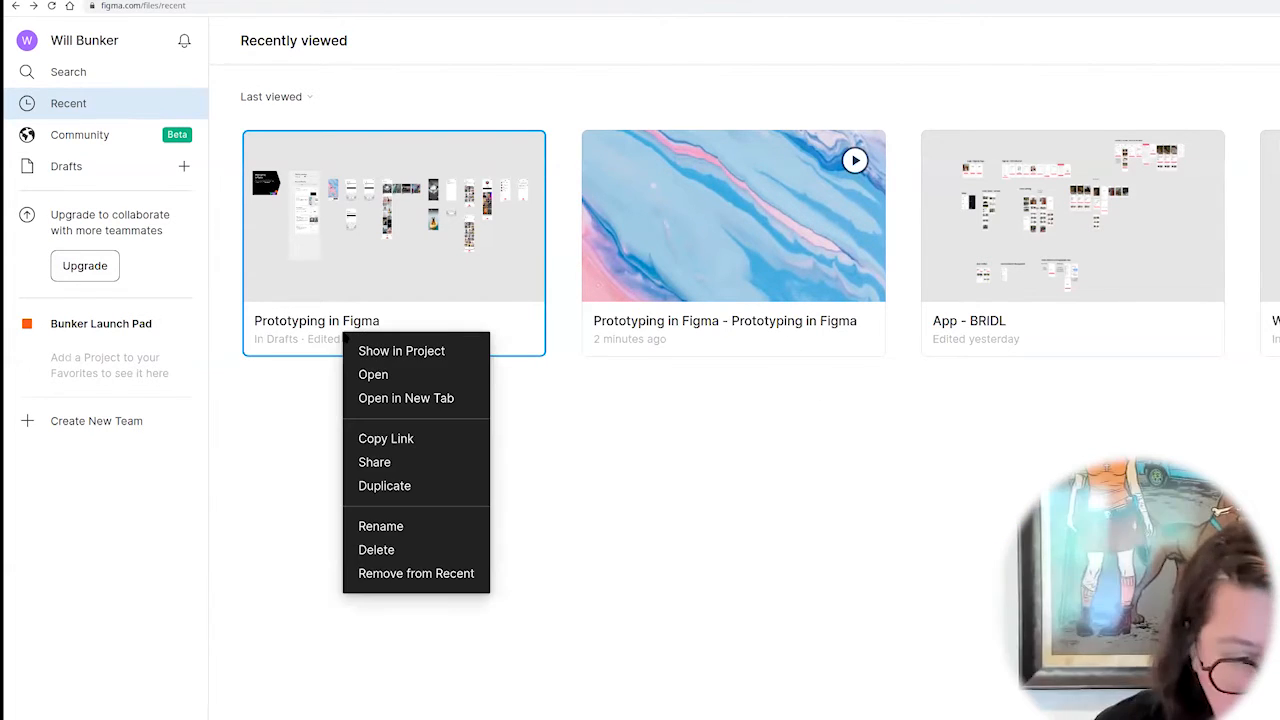
{"action": "left_click", "coordinate": [408, 488]}
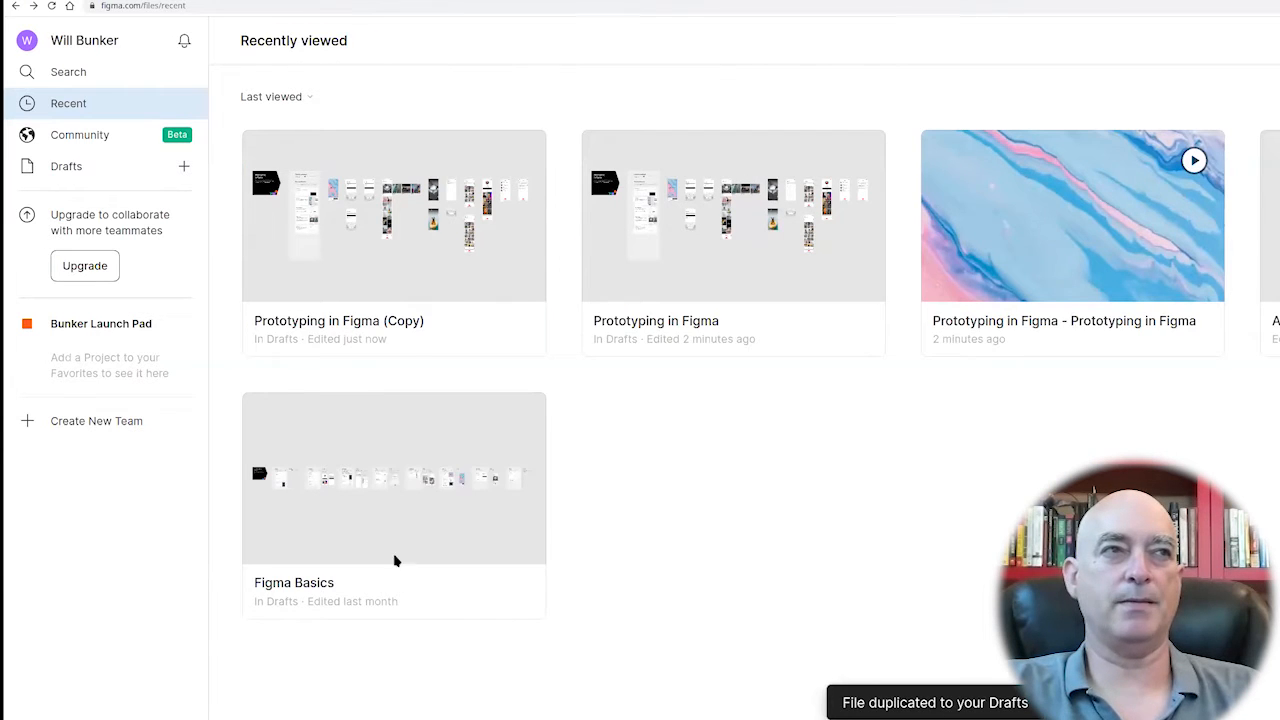
Open the duplicated "Prototyping in Figma (Copy)" file and rename it to "Flashcards".
{"action": "left_click", "coordinate": [421, 323]}
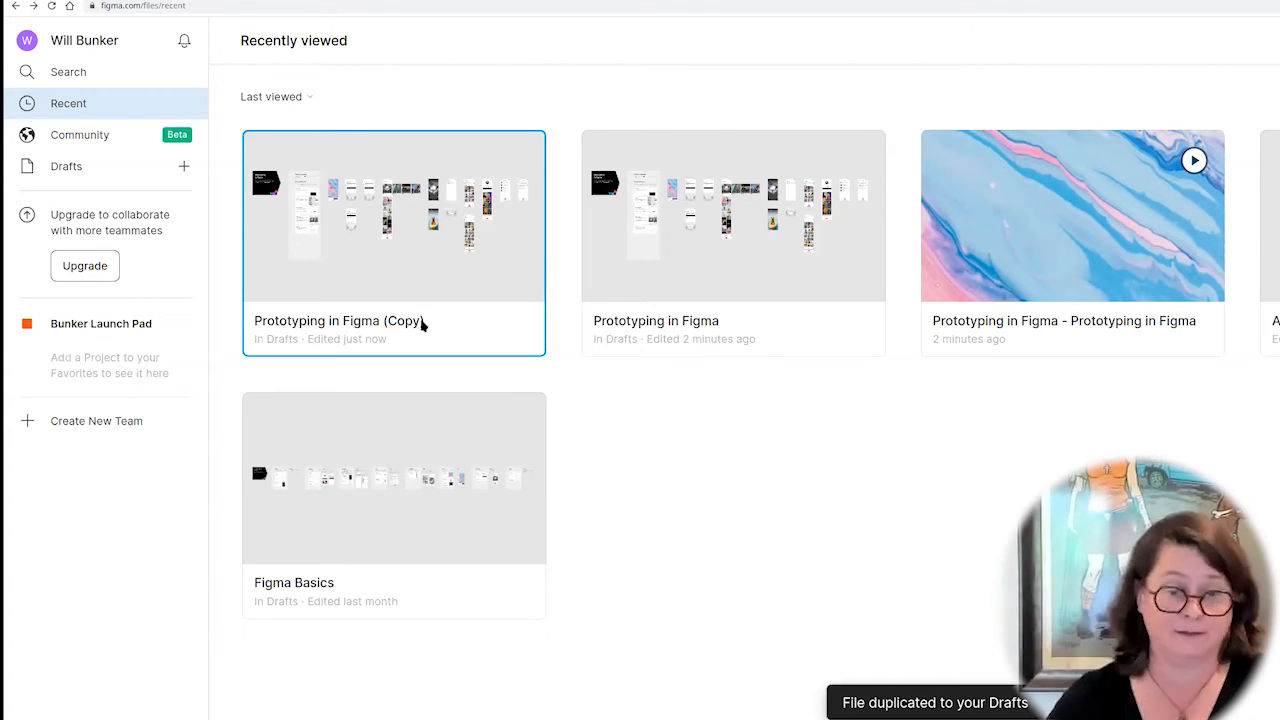
{"action": "double_click", "coordinate": [421, 323]}
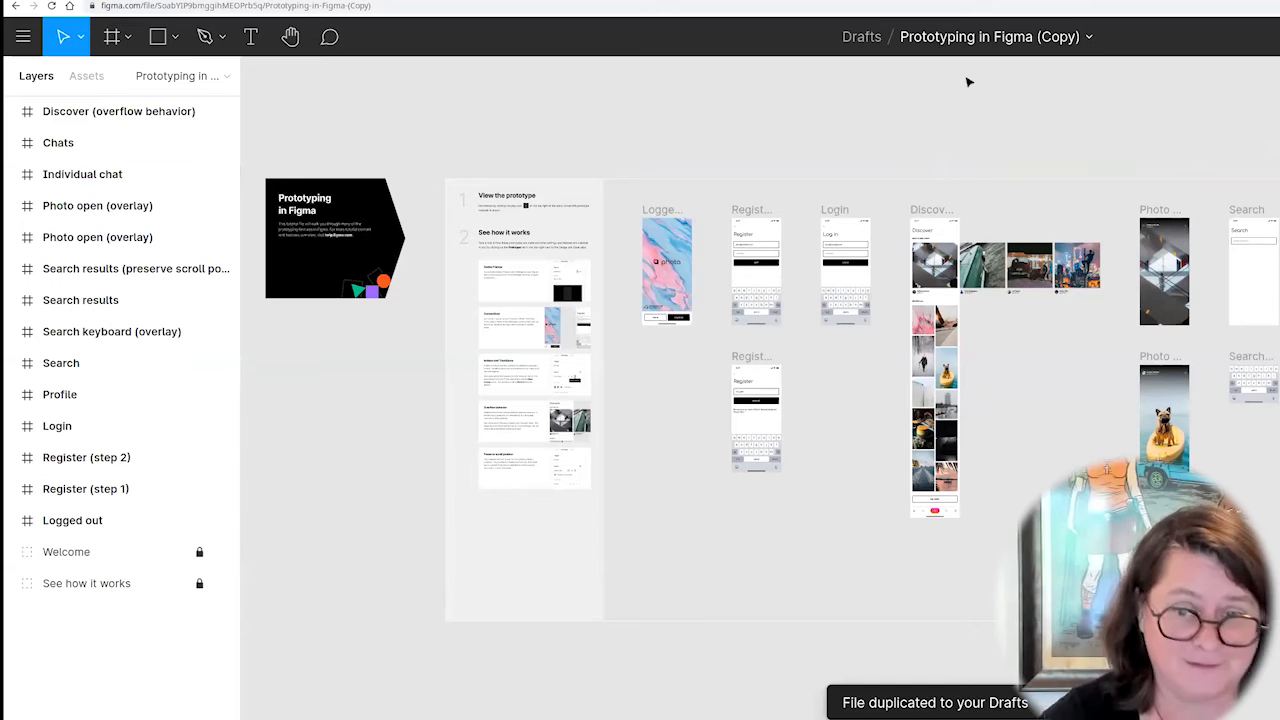
{"action": "double_click", "coordinate": [1040, 36]}
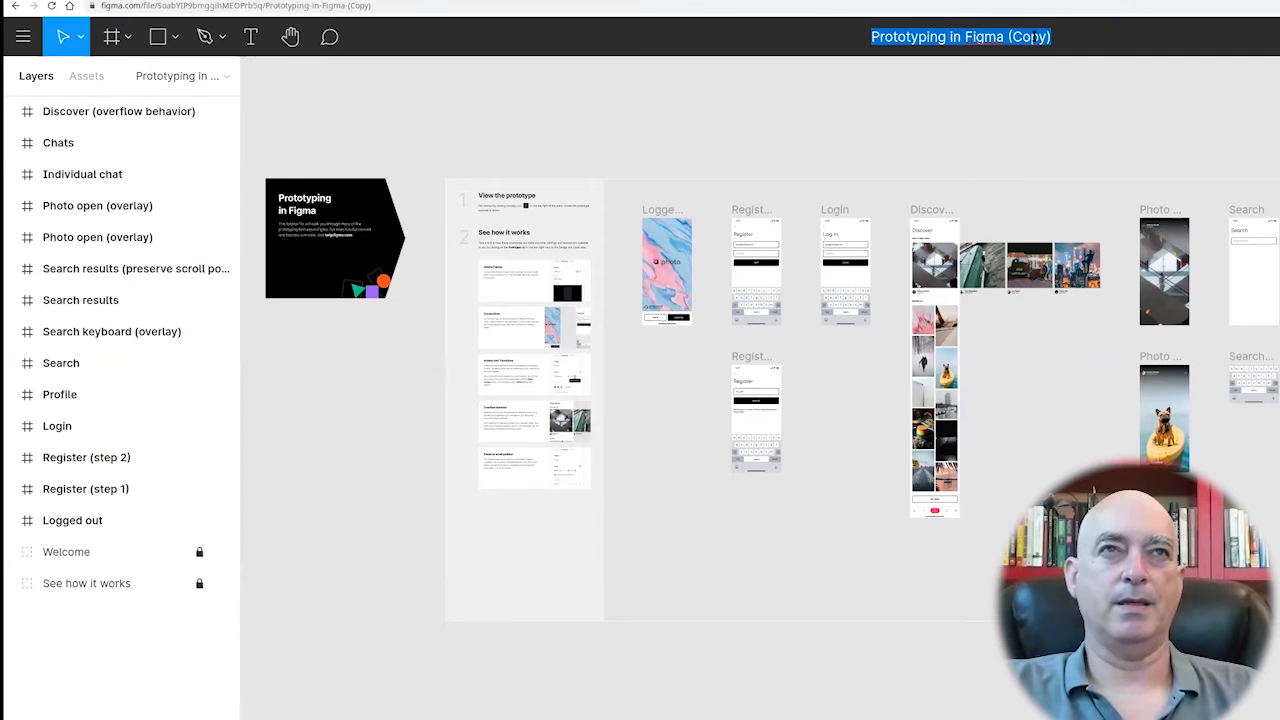
{"action": "left_click", "coordinate": [866, 36]}
{"action": "left_click_drag", "start_coordinate": [871, 37], "coordinate": [828, 40]}
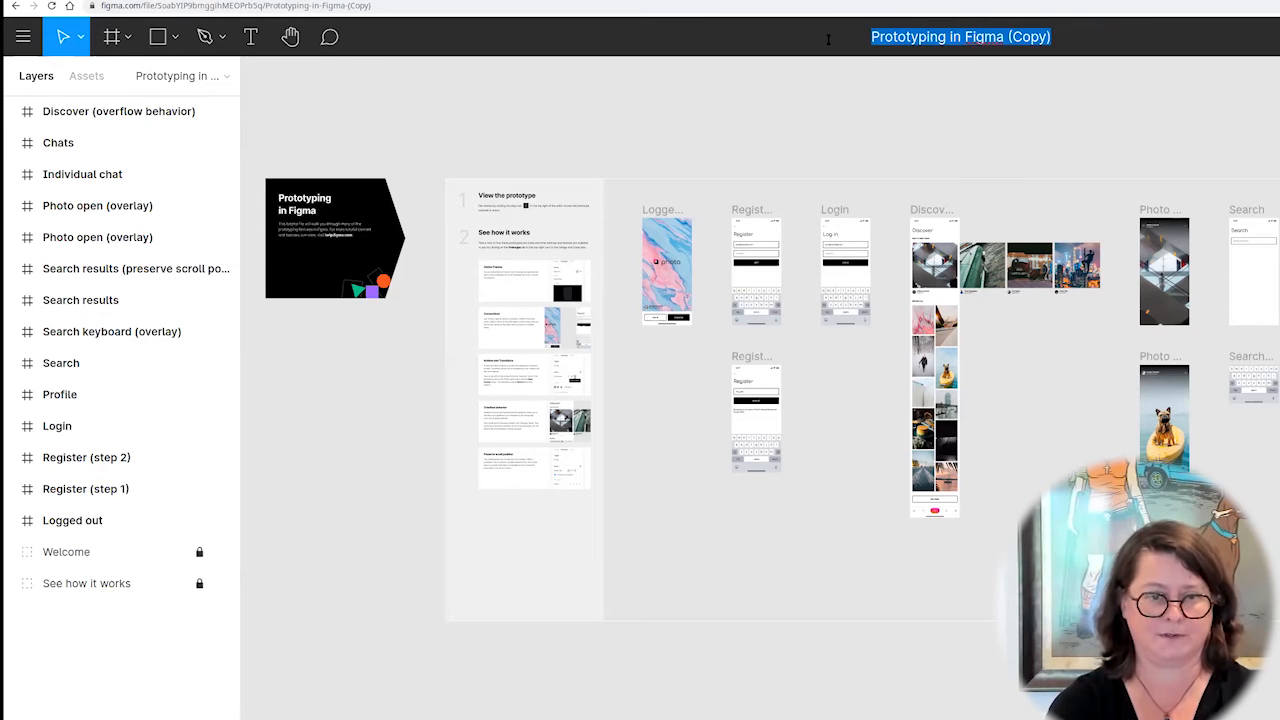
{"action": "type", "text": "Flashcards"}
{"action": "key", "text": "Return"}
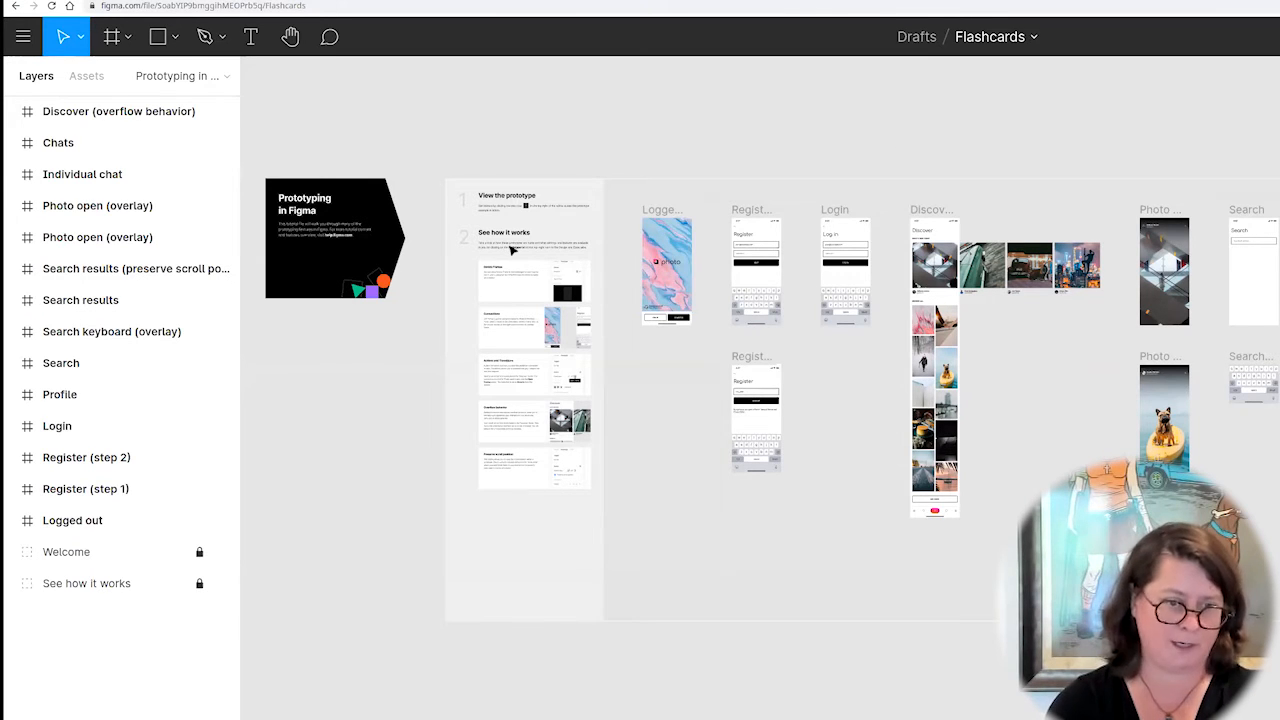
Select the marbled background rectangle on the Logged out screen and open its image fill settings.
{"action": "left_click", "coordinate": [672, 243]}
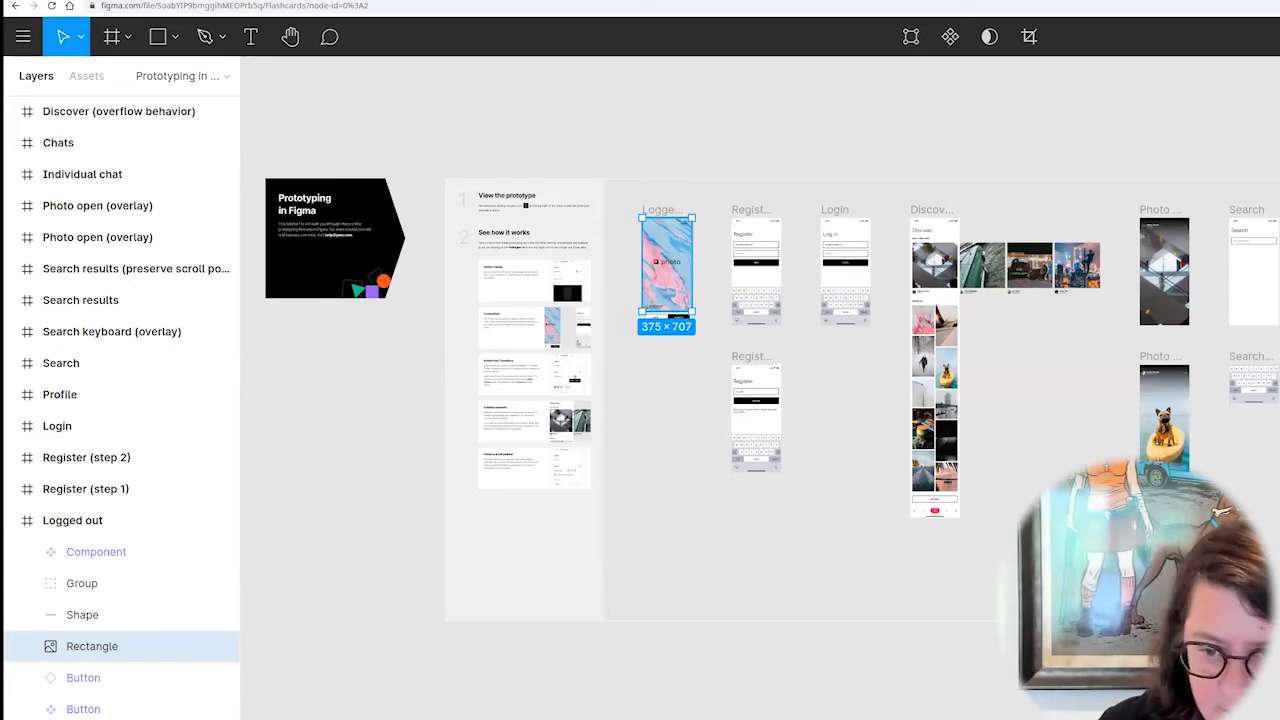
{"action": "key", "text": "plus"}
{"action": "key", "text": "plus"}
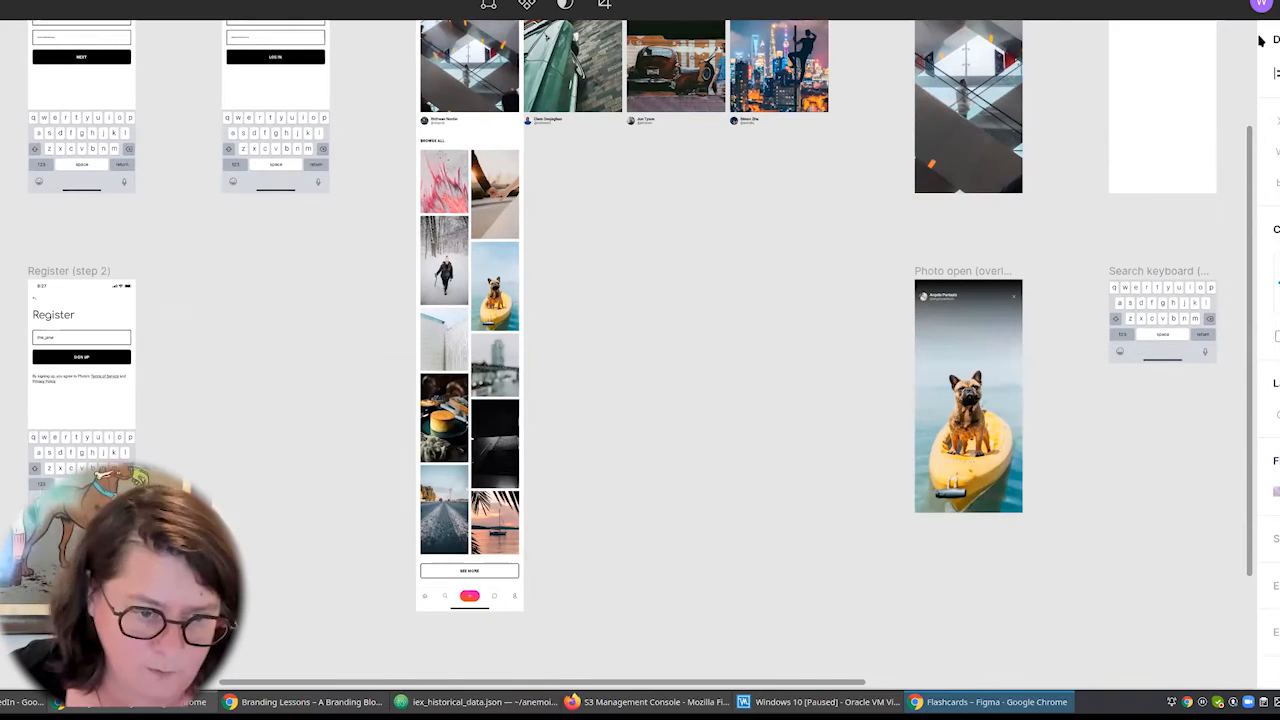
{"action": "scroll", "coordinate": [352, 640], "scroll_direction": "up", "scroll_amount": 5}
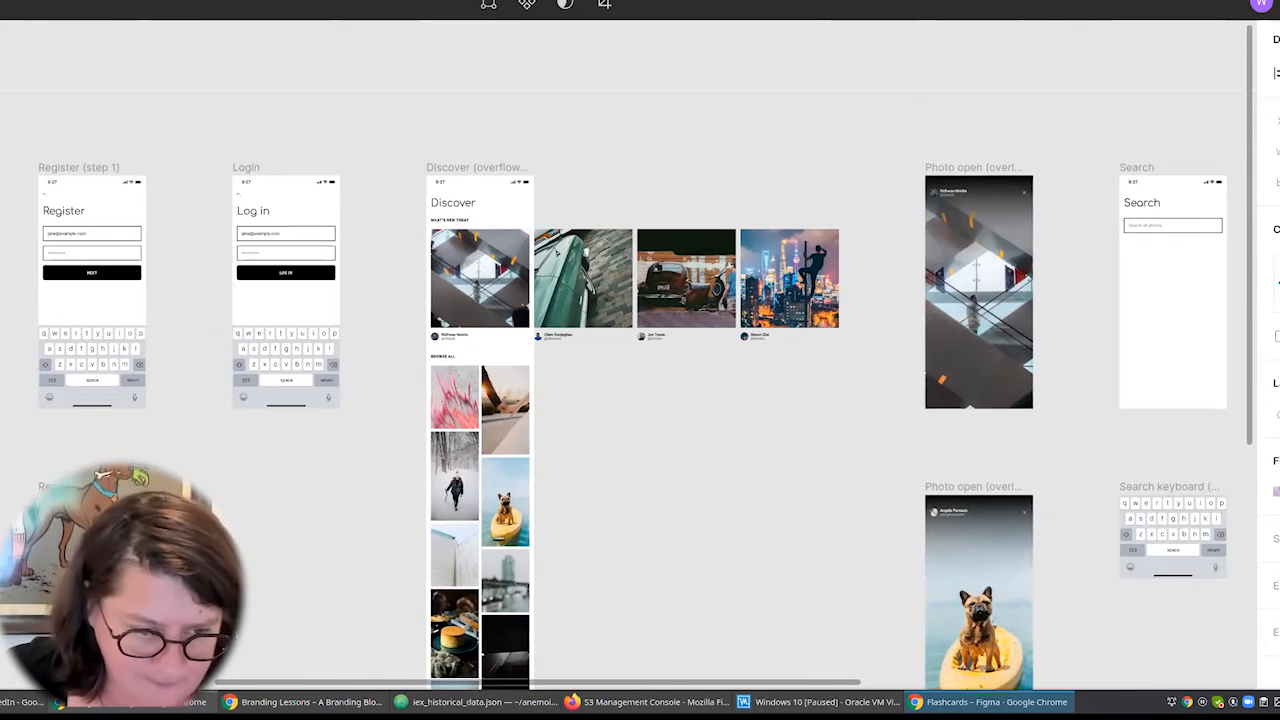
{"action": "scroll", "coordinate": [260, 294], "scroll_direction": "left", "scroll_amount": 5}
{"action": "left_click", "coordinate": [125, 292]}
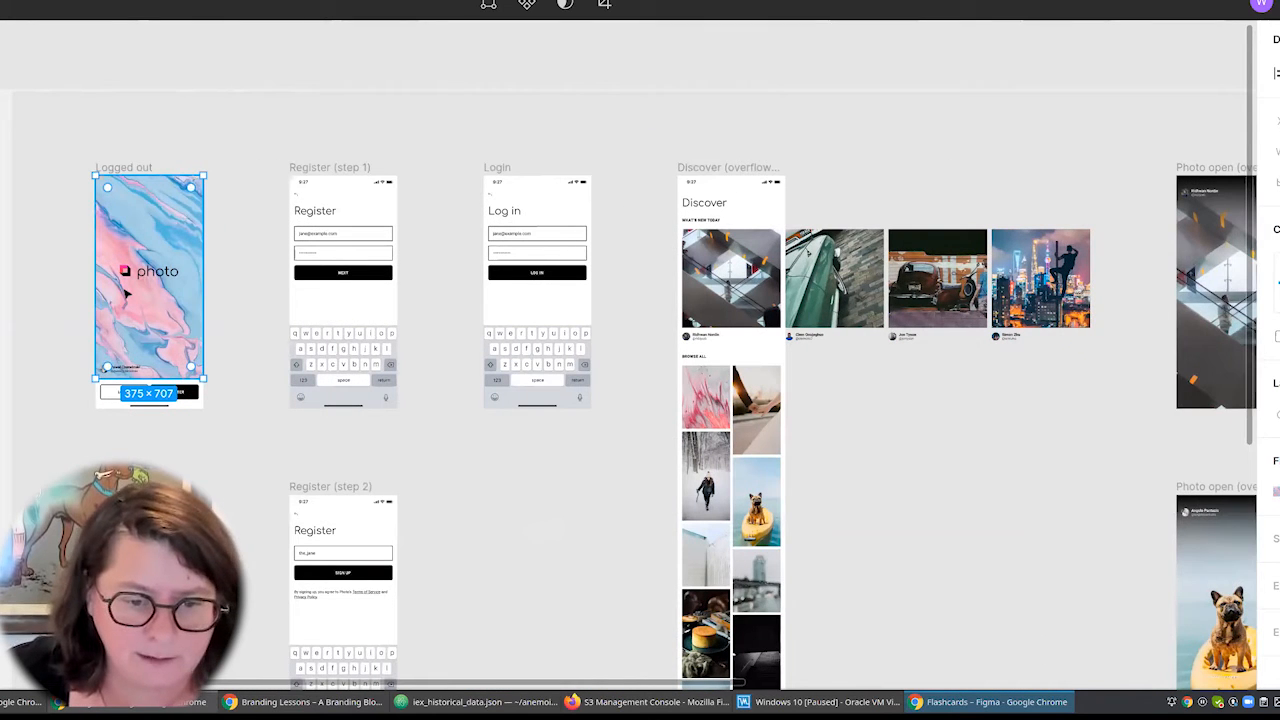
{"action": "double_click", "coordinate": [126, 294]}
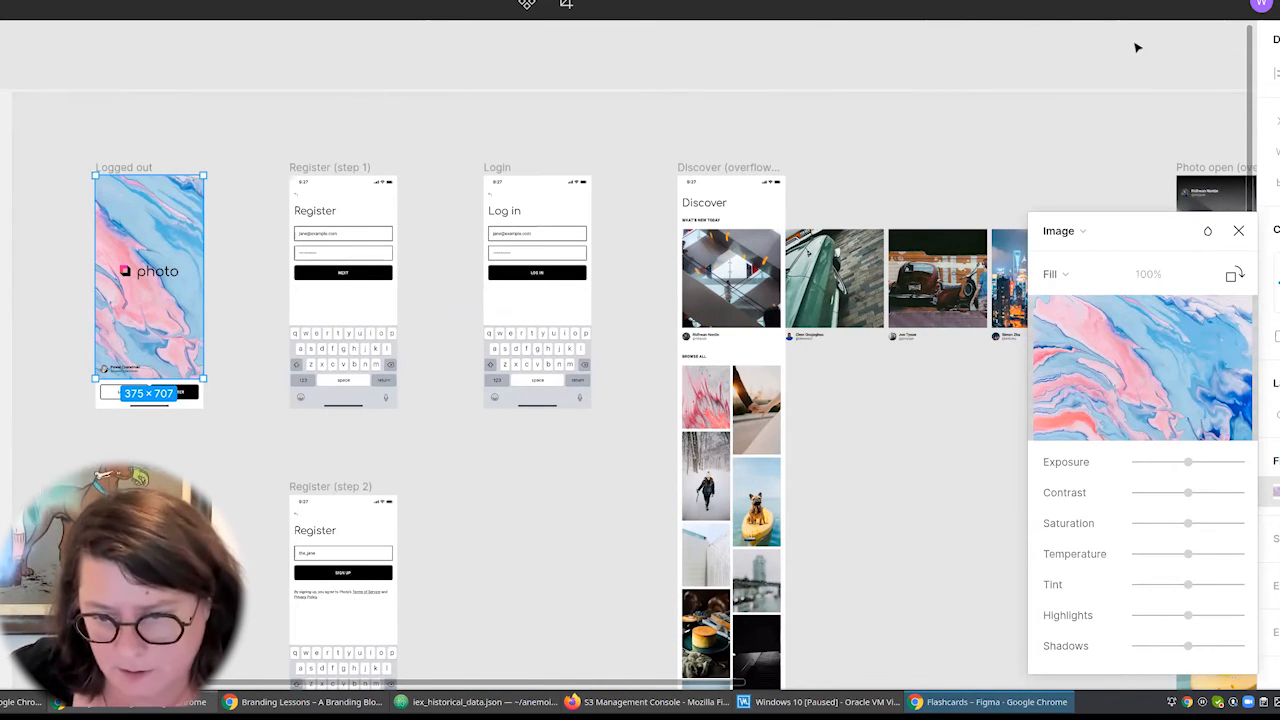
{"action": "left_click", "coordinate": [1279, 4]}
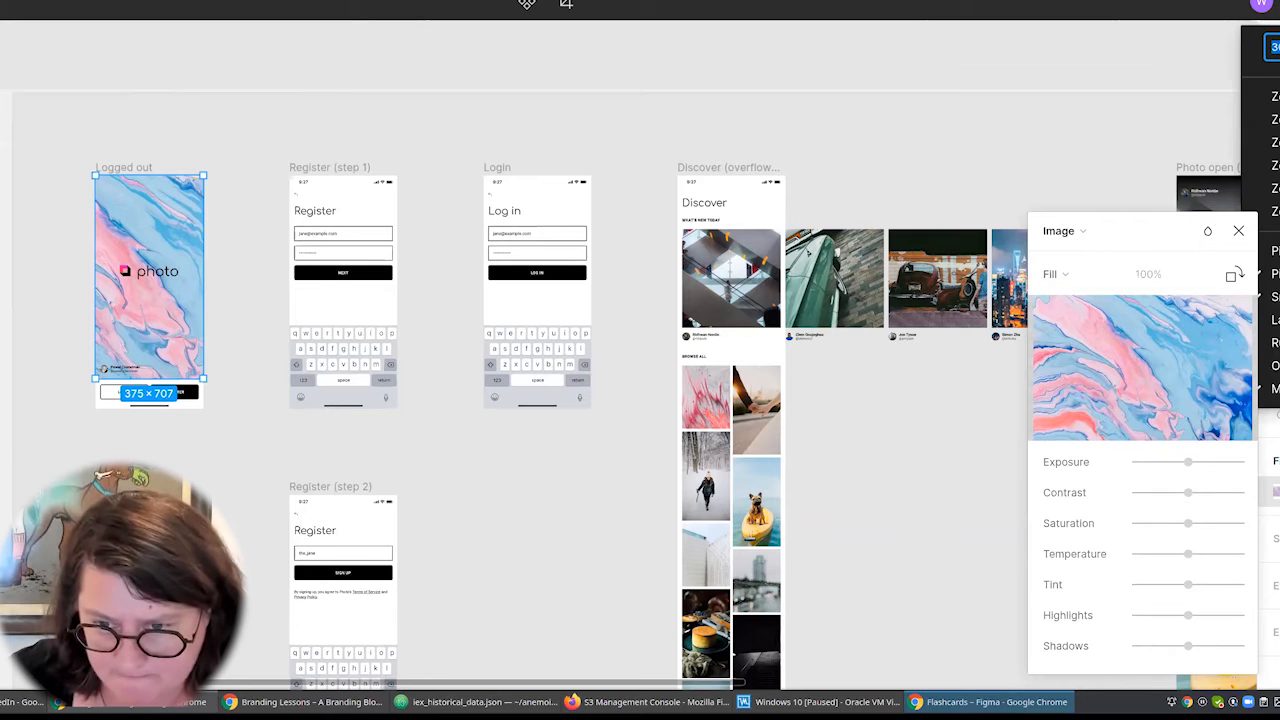
{"action": "left_click", "coordinate": [1275, 165]}
{"action": "scroll", "coordinate": [440, 289], "scroll_direction": "right", "scroll_amount": 1}
{"action": "left_click", "coordinate": [443, 294]}
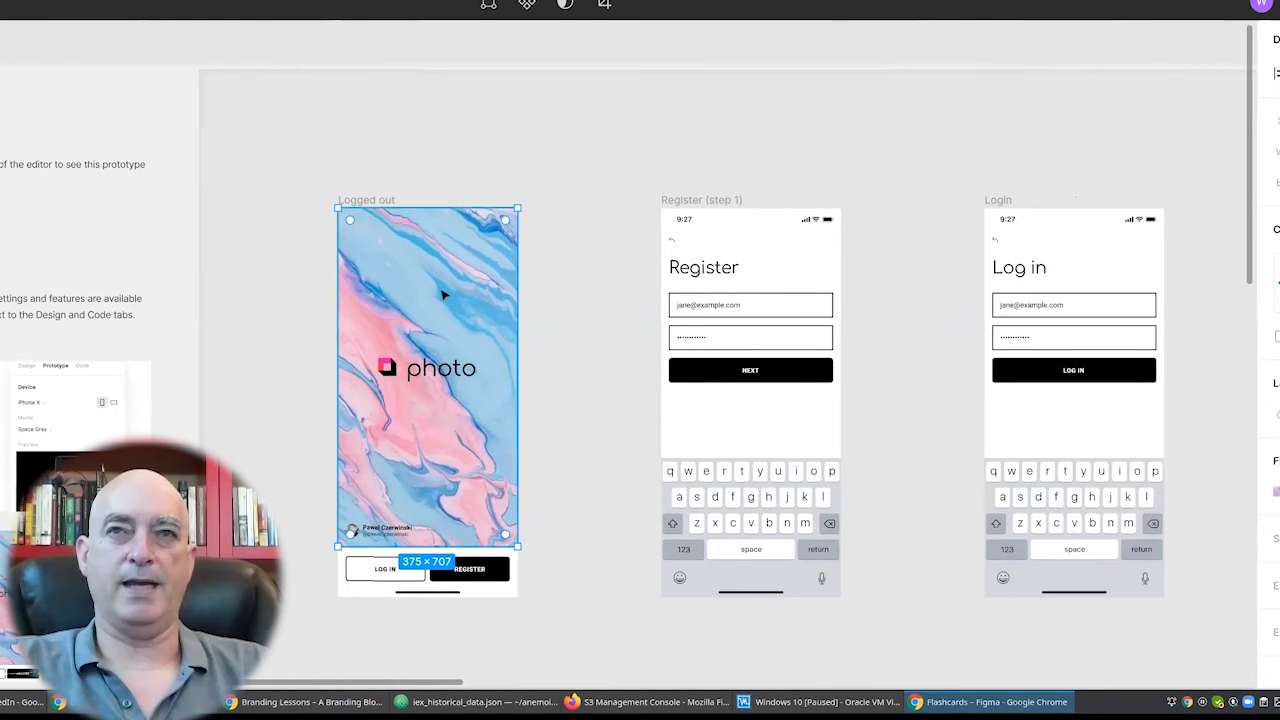
{"action": "double_click", "coordinate": [444, 295]}
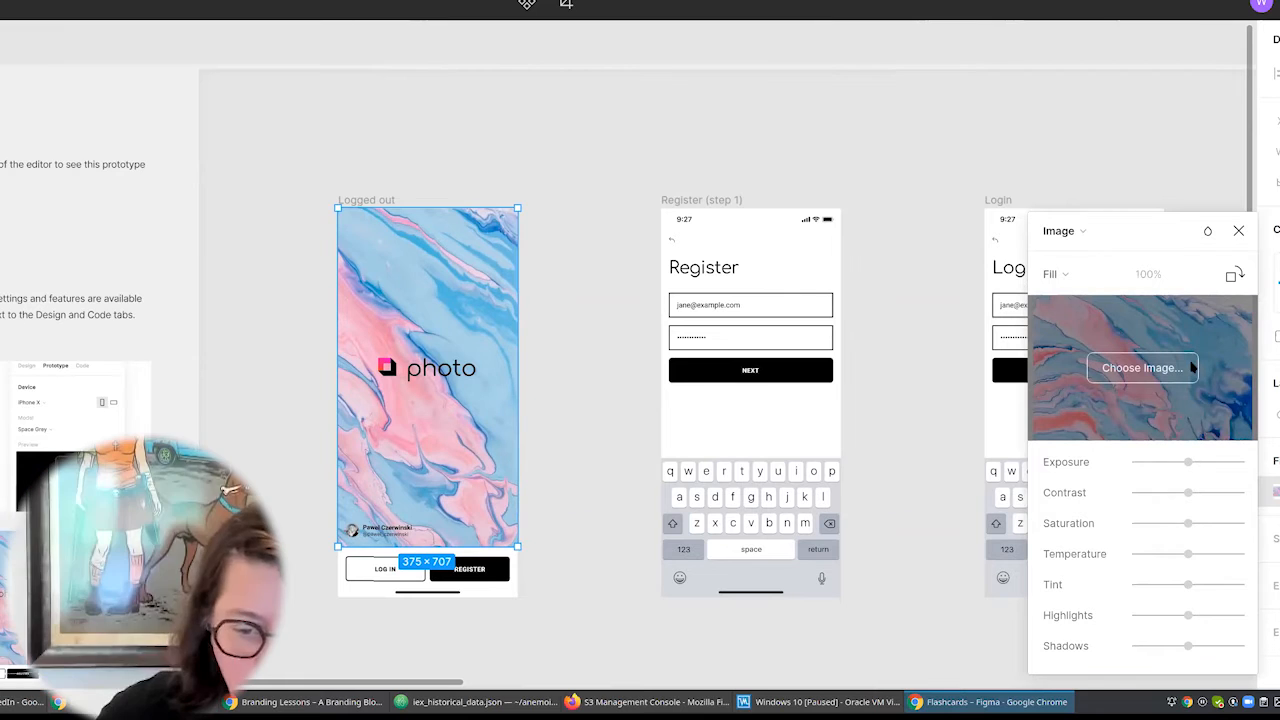
Cancel choosing a replacement image, switch to Google Drive and download all five images from the "011 Figma intro" folder.
{"action": "left_click", "coordinate": [1143, 368]}
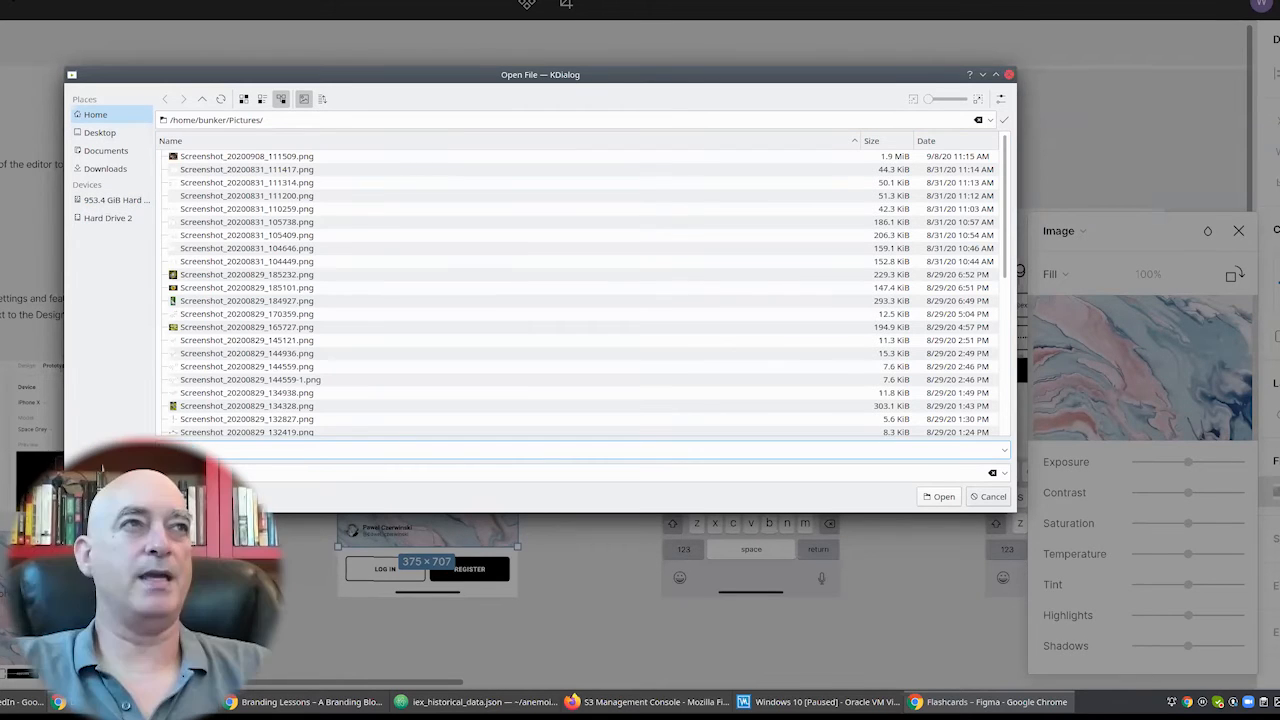
{"action": "left_click", "coordinate": [1009, 74]}
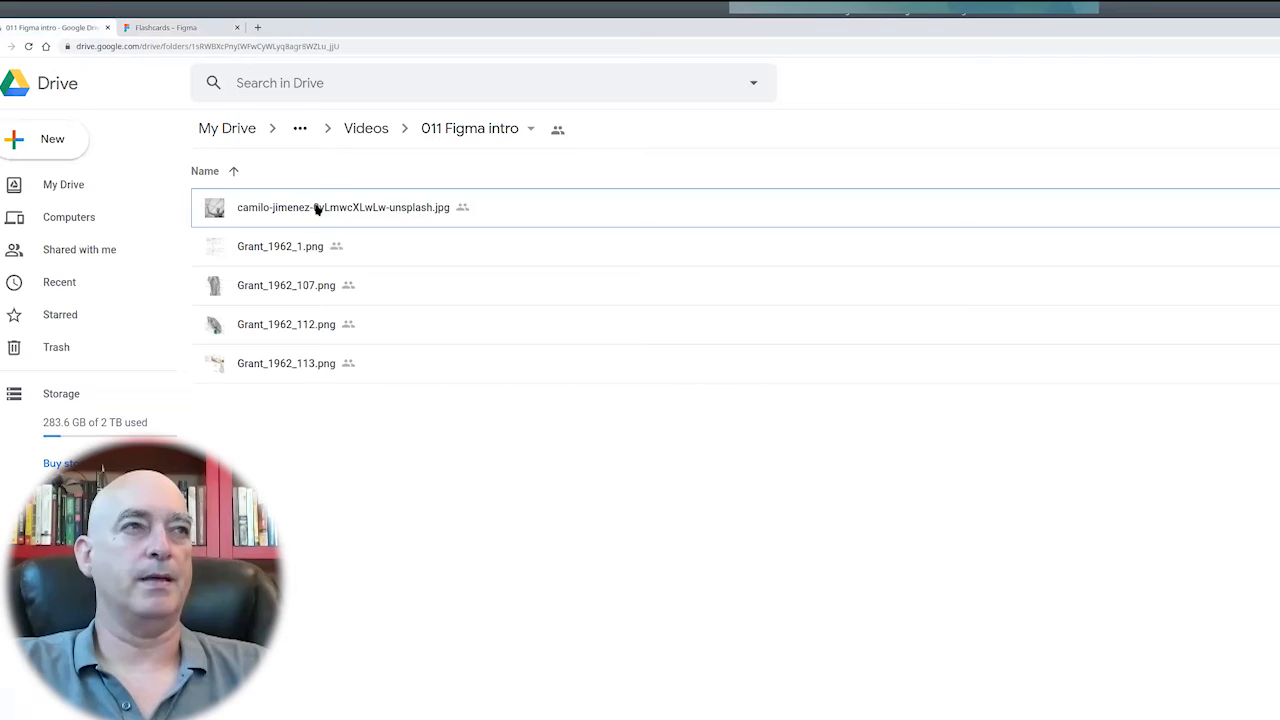
{"action": "left_click", "coordinate": [362, 203]}
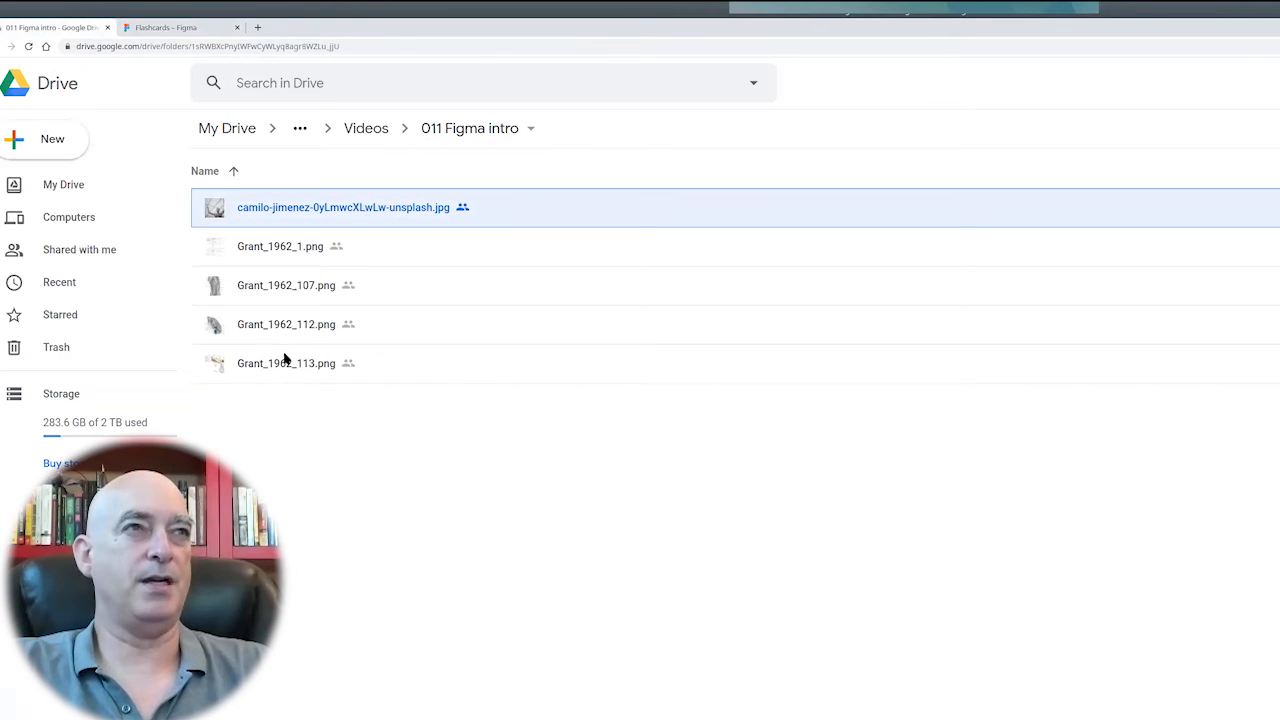
{"action": "left_click", "coordinate": [284, 360], "text": "shift"}
{"action": "right_click", "coordinate": [284, 360]}
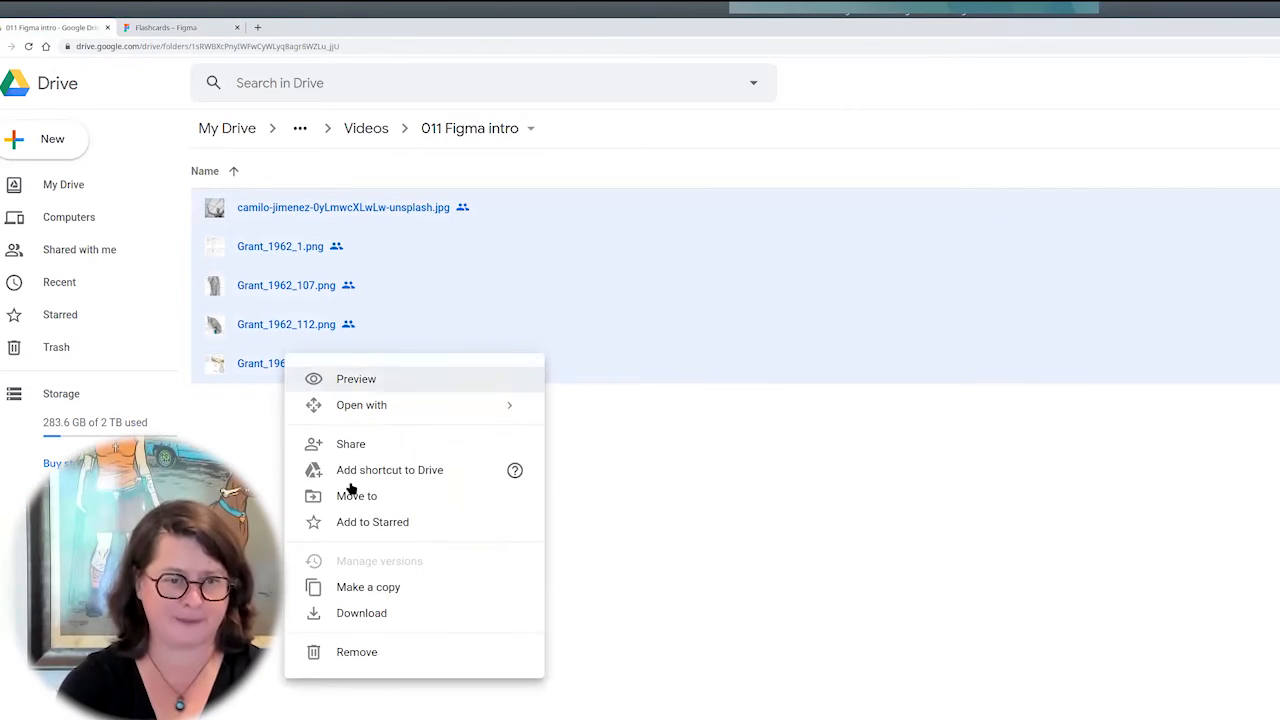
{"action": "left_click", "coordinate": [383, 611]}
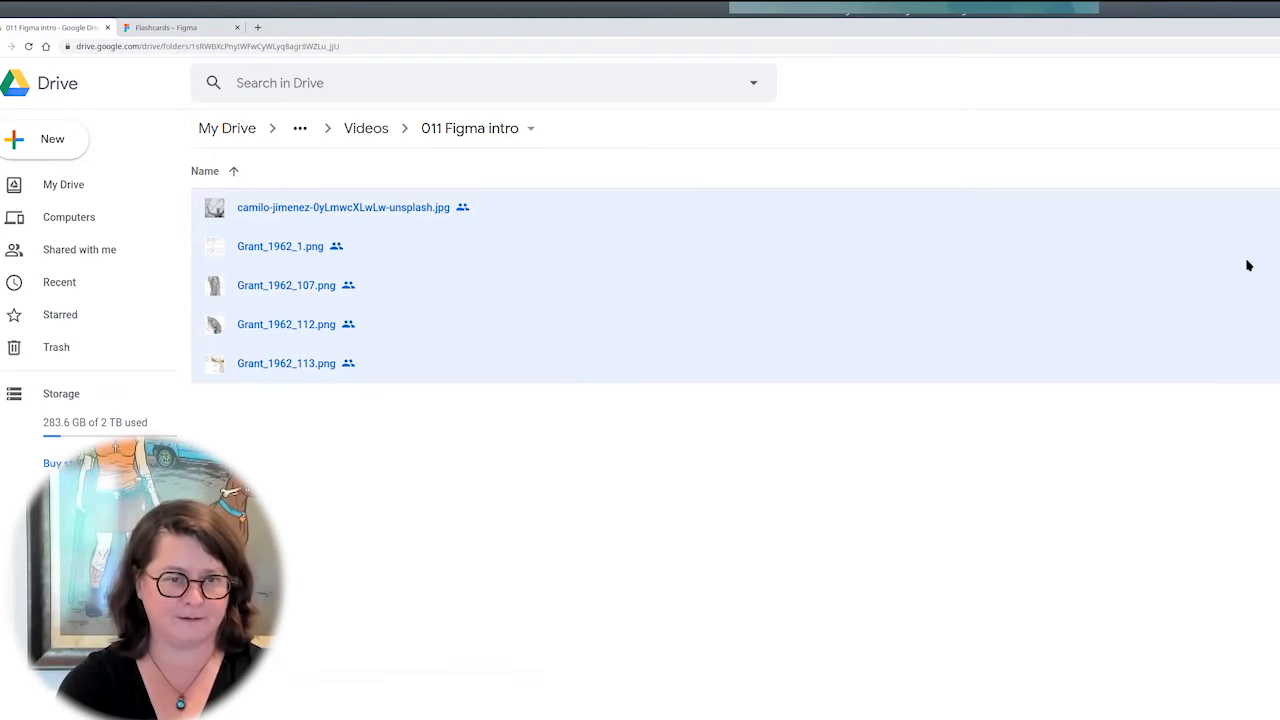
Switch back to Figma and replace the marbled fill on the Logged out screen with the downloaded camilo-jimenez-0yLmwcXLwLw-unsplash.jpg image.
{"action": "left_click", "coordinate": [184, 30]}
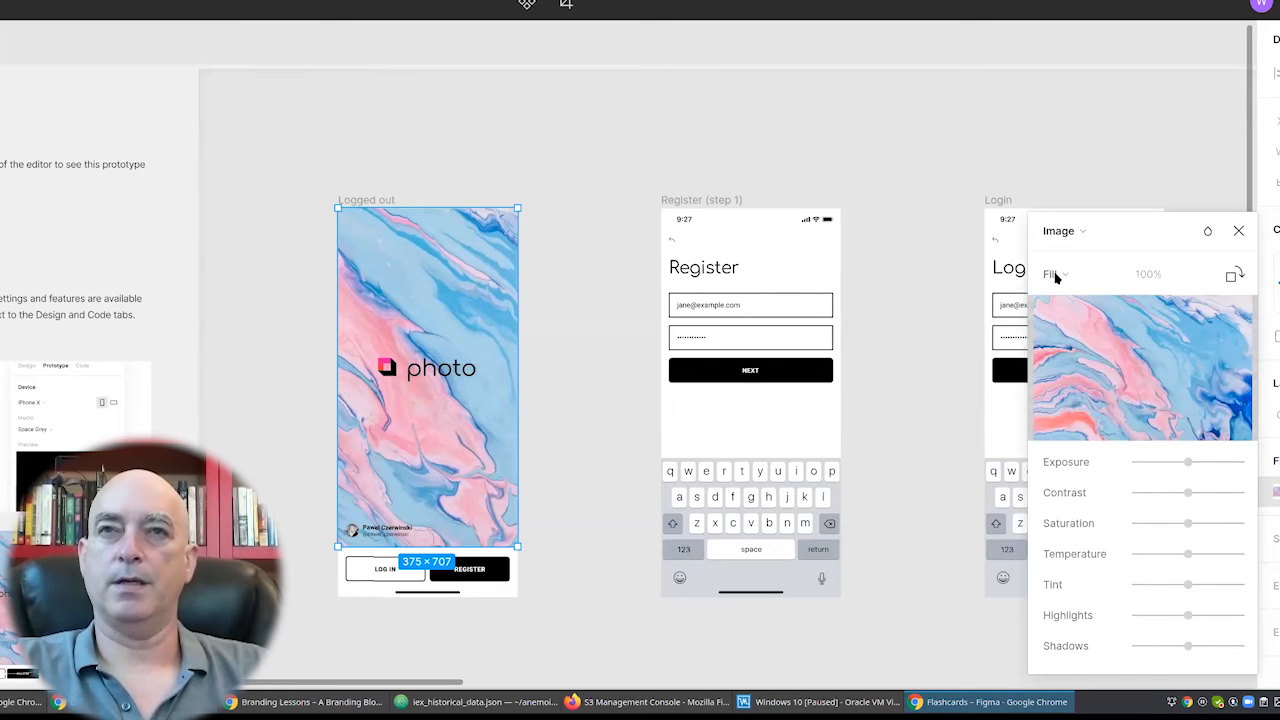
{"action": "mouse_move", "coordinate": [1185, 345]}
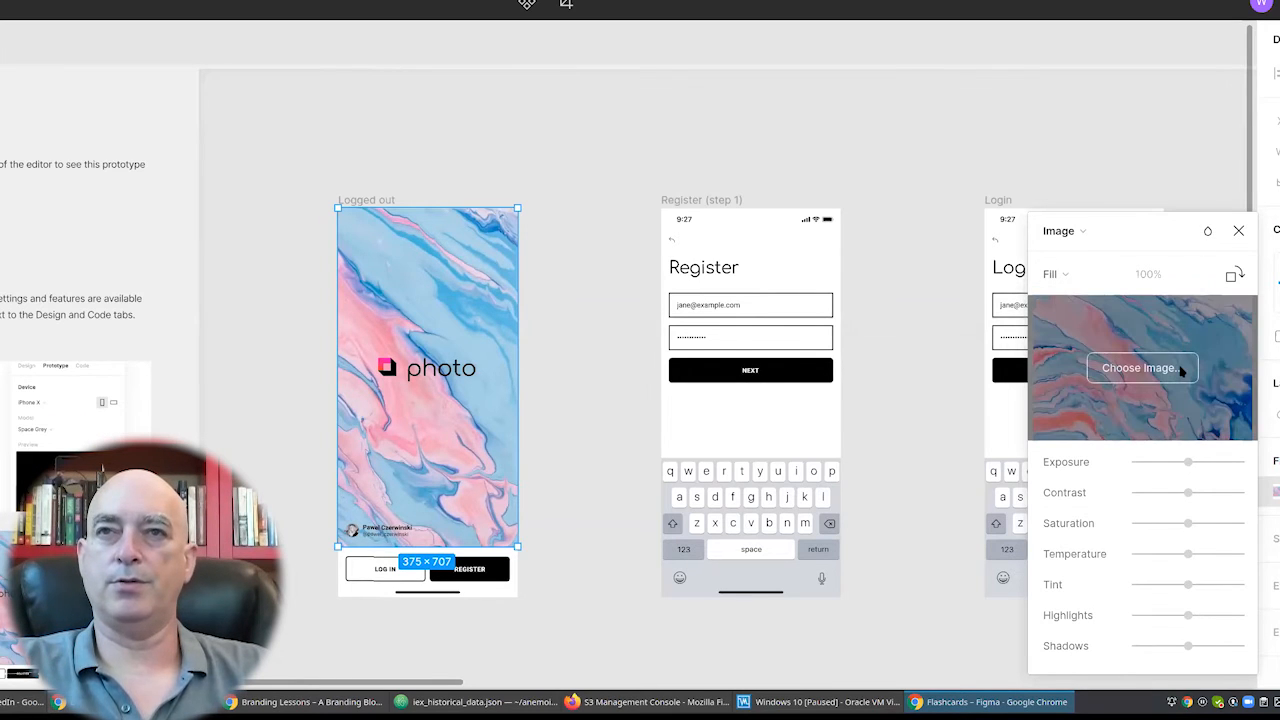
{"action": "left_click", "coordinate": [1182, 371]}
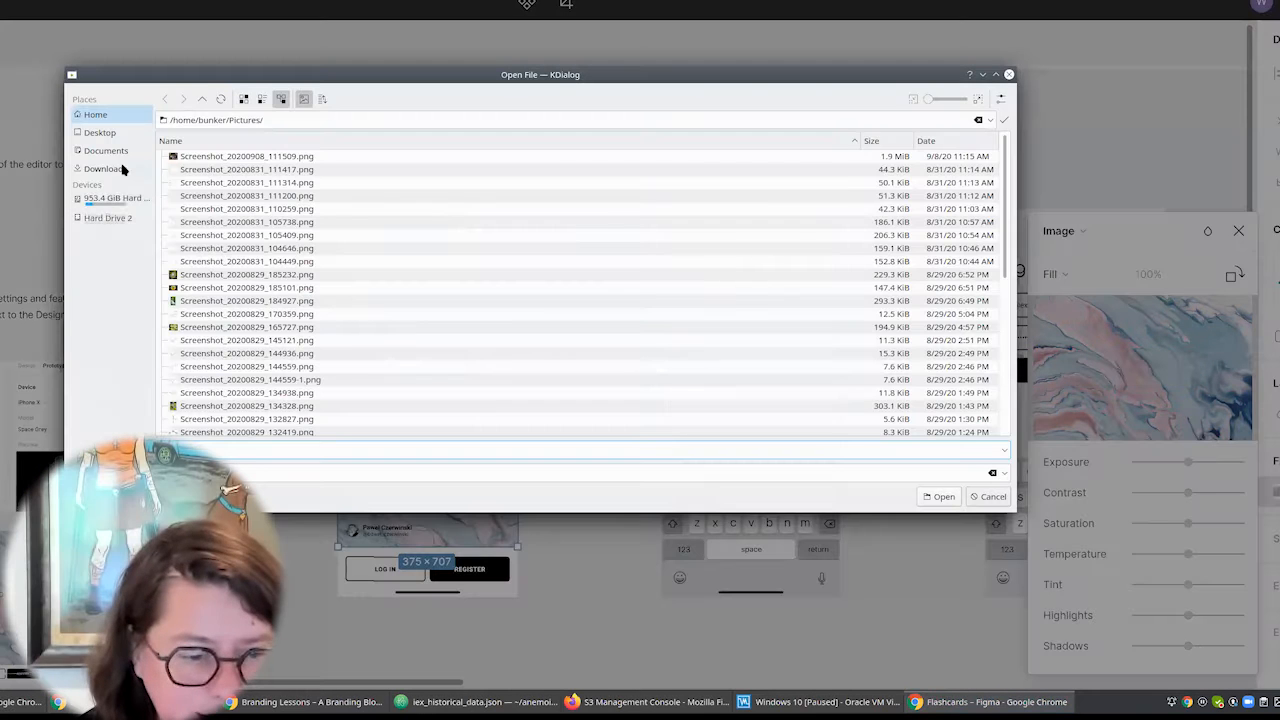
{"action": "left_click", "coordinate": [105, 168]}
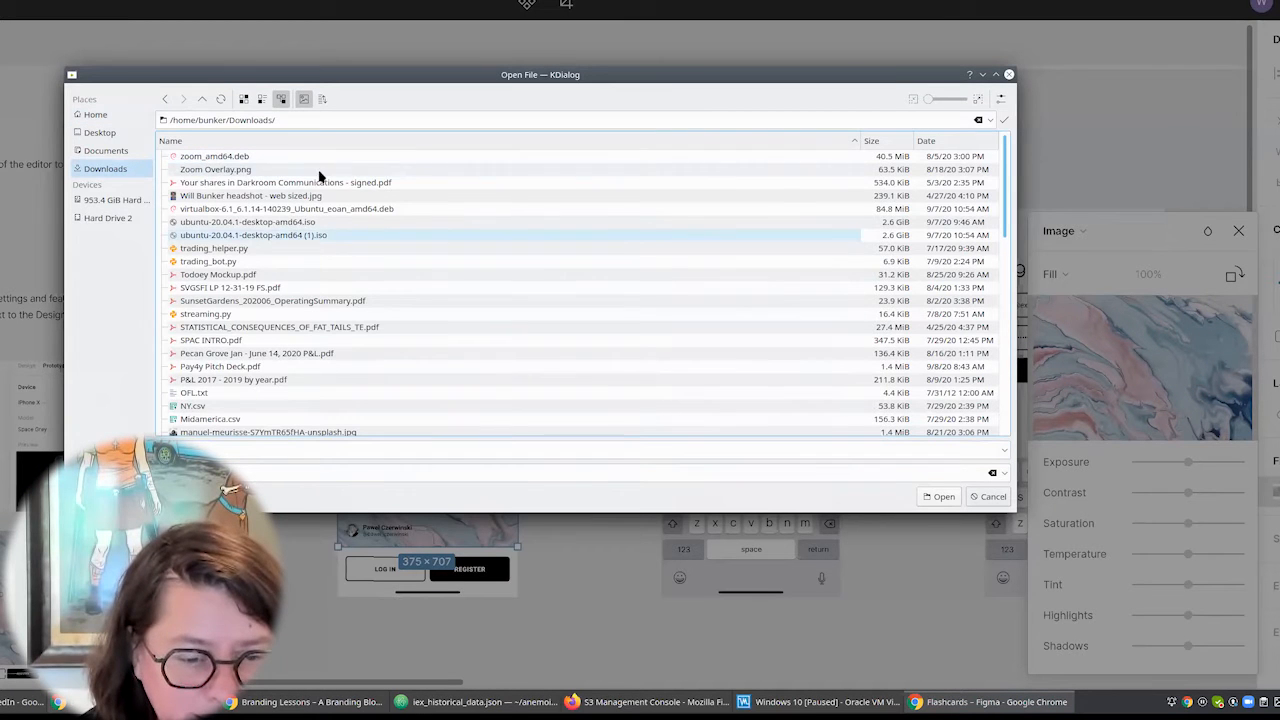
{"action": "left_click", "coordinate": [952, 143]}
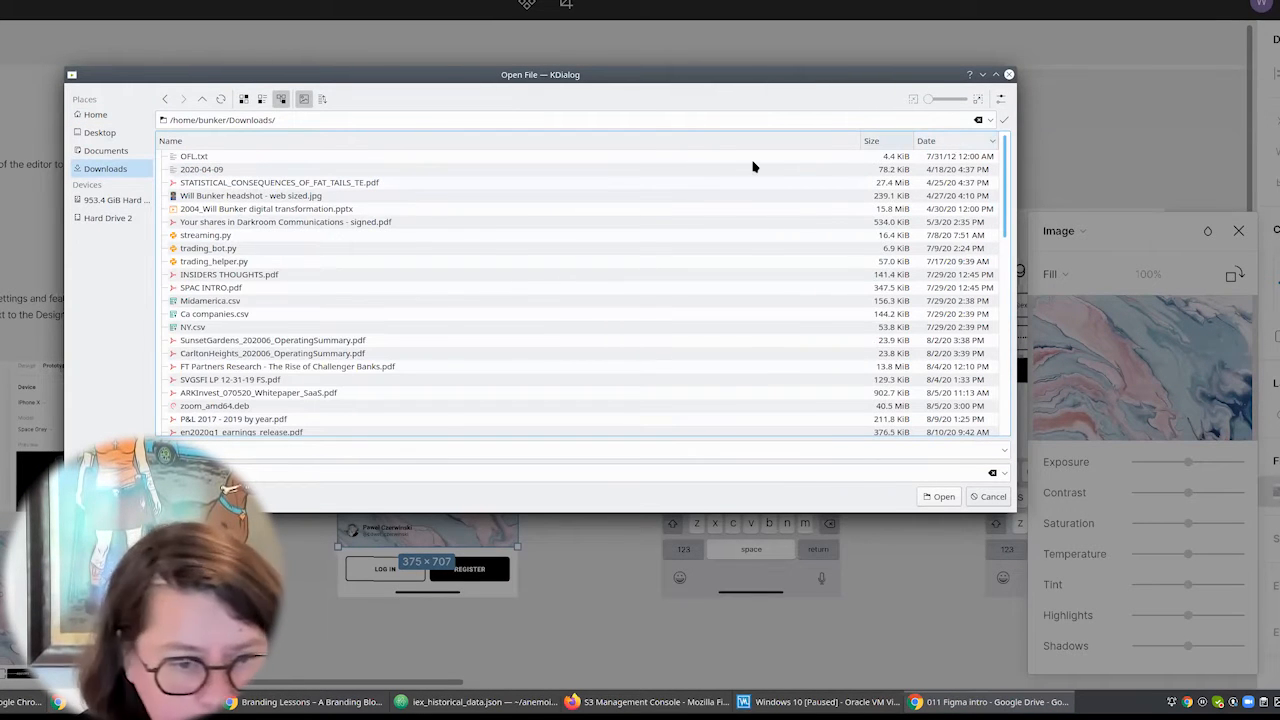
{"action": "left_click", "coordinate": [731, 170]}
{"action": "left_click", "coordinate": [286, 214]}
{"action": "double_click", "coordinate": [286, 214]}
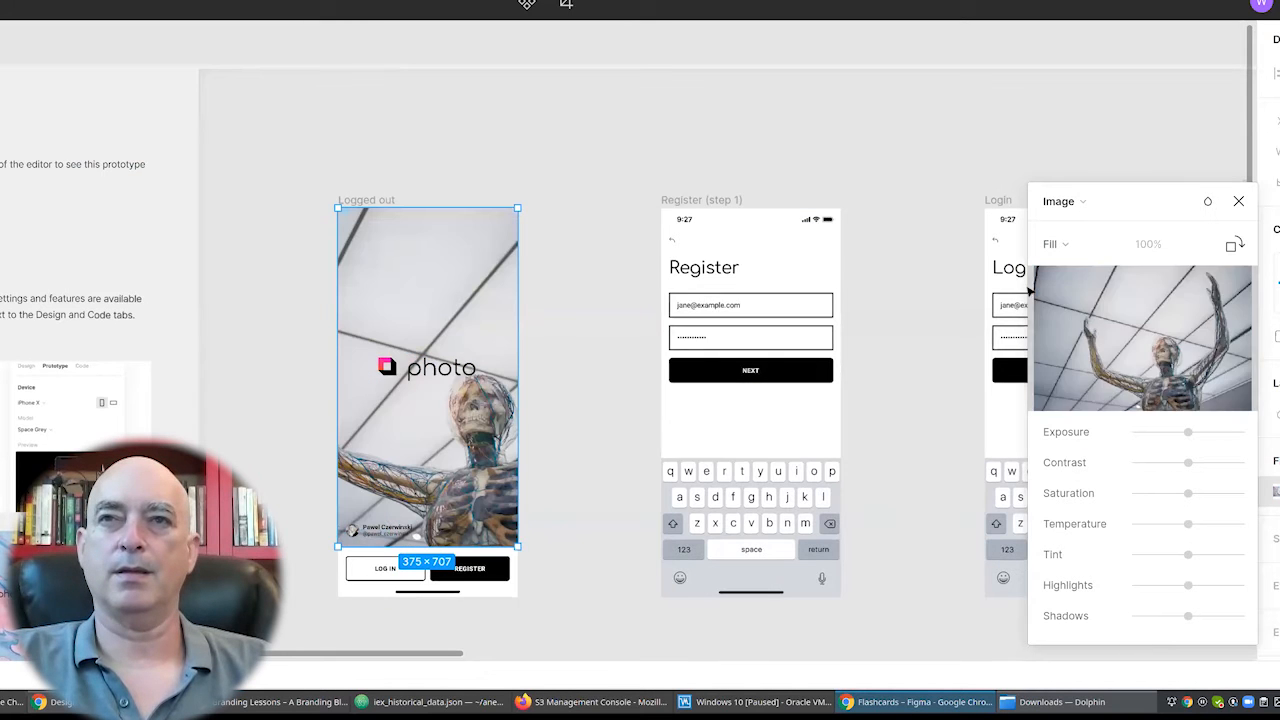
{"action": "mouse_move", "coordinate": [1157, 337]}
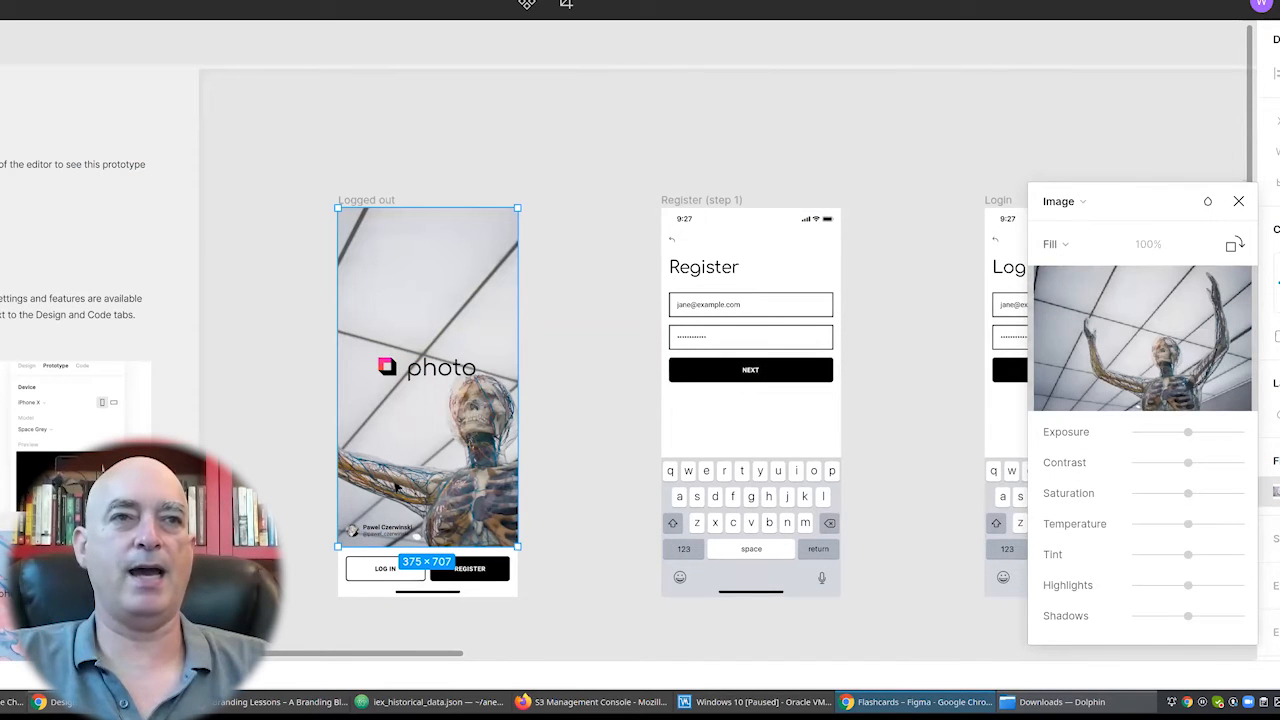
Try shifting the skeleton image and undo the move, and try the Fit scaling mode before restoring Fill.
{"action": "mouse_move", "coordinate": [437, 436]}
{"action": "left_mouse_down"}
{"action": "mouse_move", "coordinate": [434, 454]}
{"action": "mouse_move", "coordinate": [414, 417]}
{"action": "mouse_move", "coordinate": [434, 442]}
{"action": "left_mouse_up"}
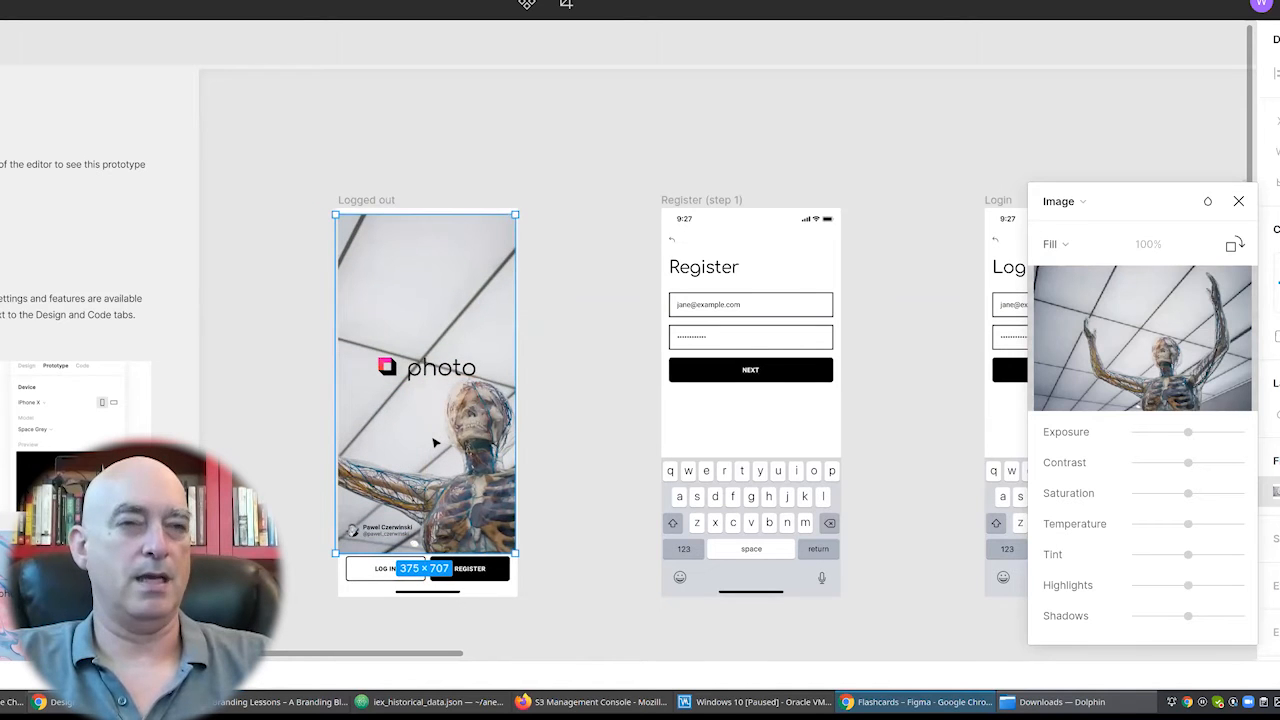
{"action": "key", "text": "ctrl+z"}
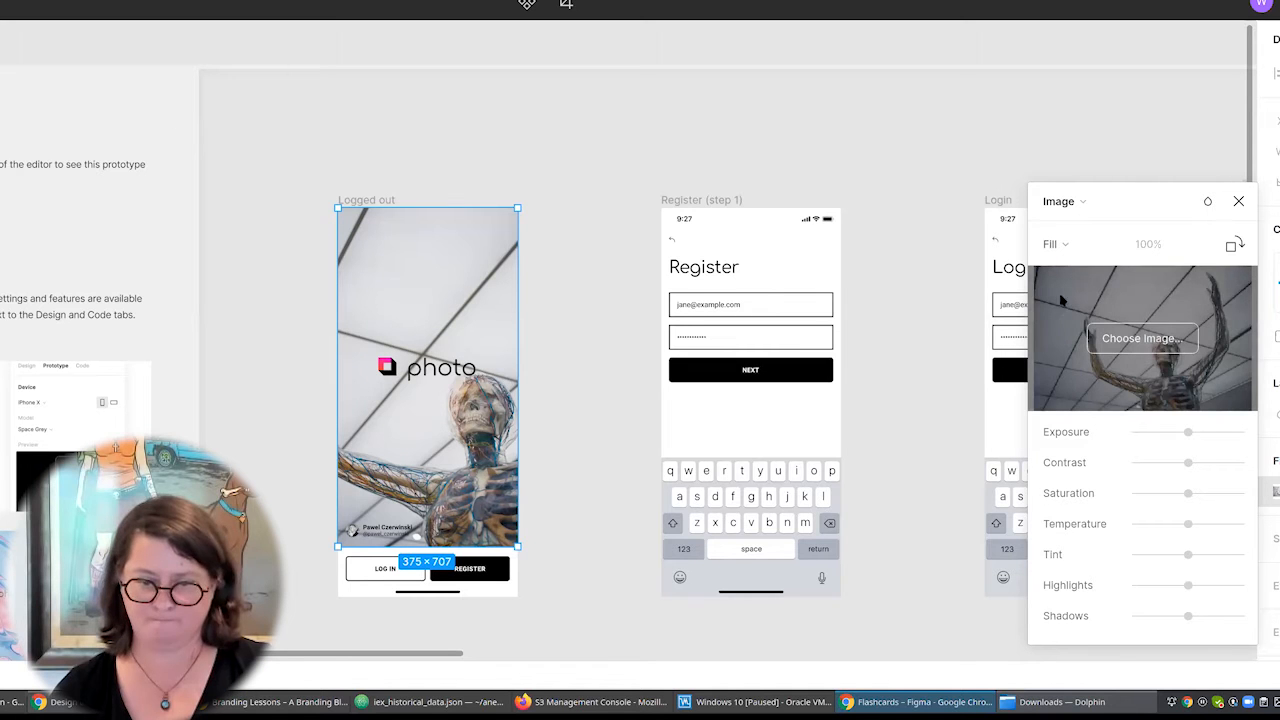
{"action": "left_click", "coordinate": [1055, 248]}
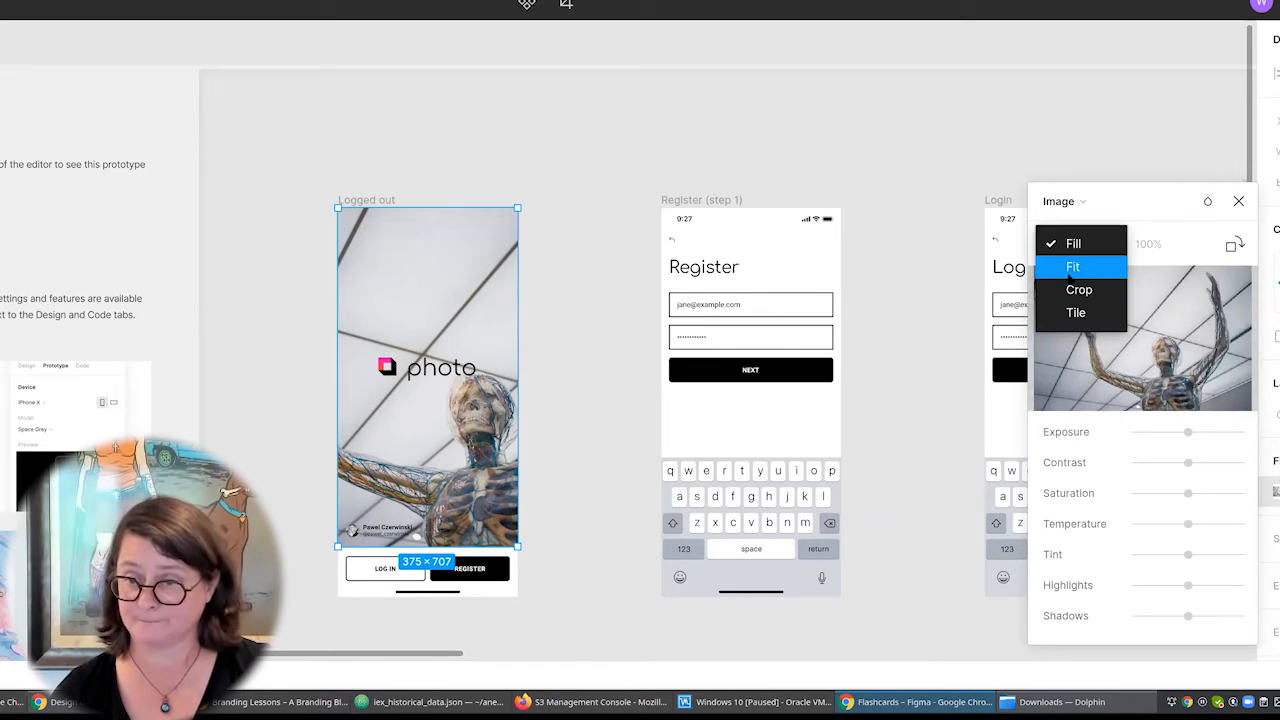
{"action": "left_click", "coordinate": [1070, 268]}
{"action": "left_click", "coordinate": [1089, 244]}
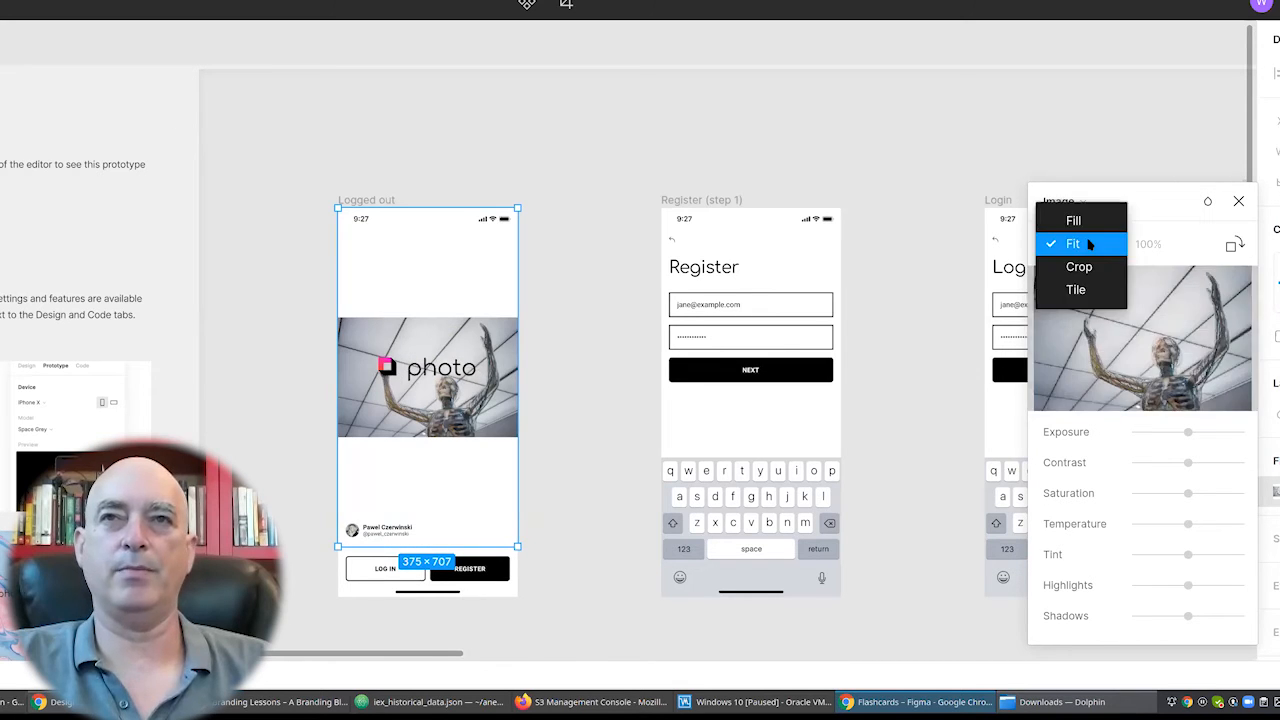
{"action": "left_click", "coordinate": [1082, 220]}
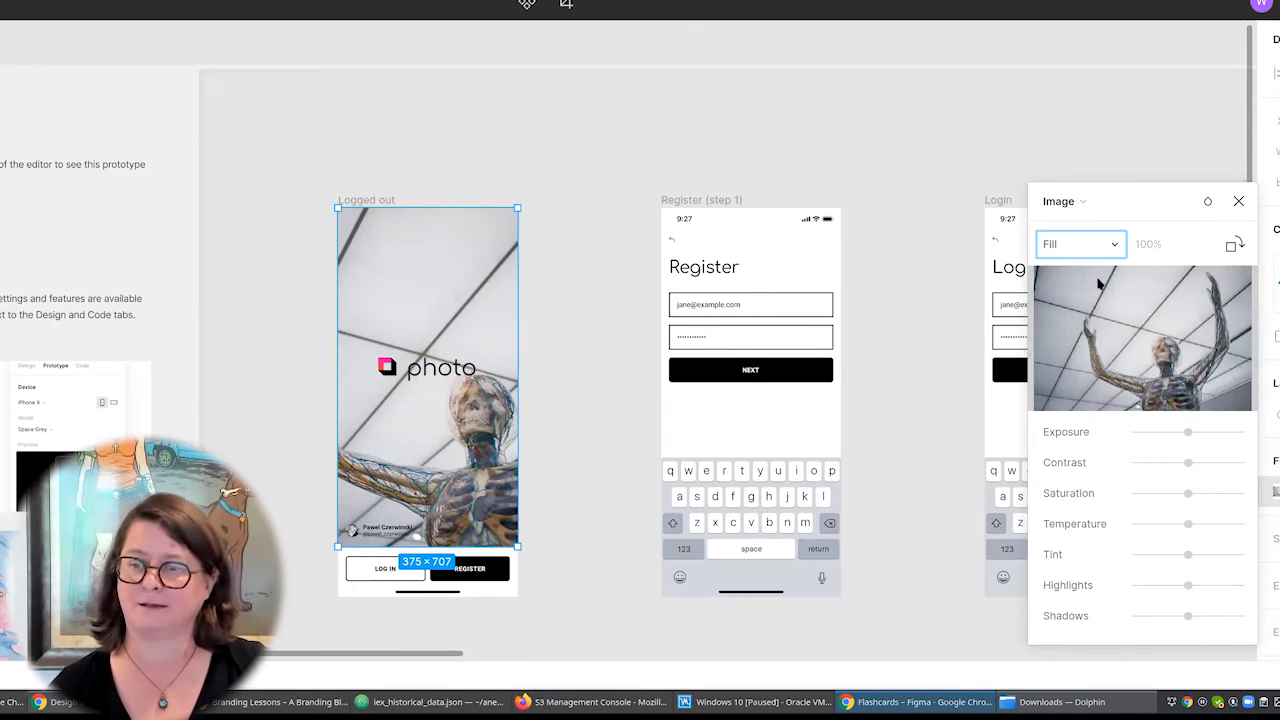
Set the image fill to Crop and shift the picture within the frame so the skeleton is centred horizontally.
{"action": "left_click", "coordinate": [1086, 243]}
{"action": "left_click", "coordinate": [1099, 291]}
{"action": "left_click_drag", "start_coordinate": [385, 322], "coordinate": [339, 316]}
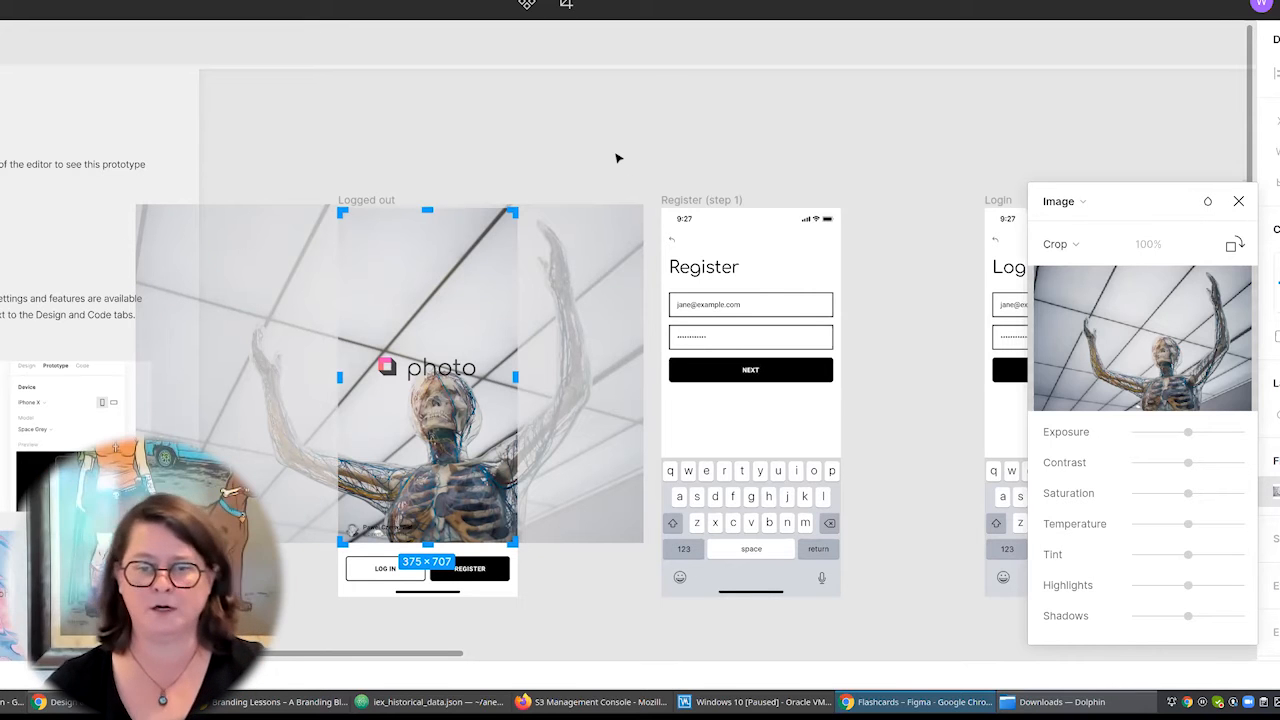
{"action": "key", "text": "Return"}
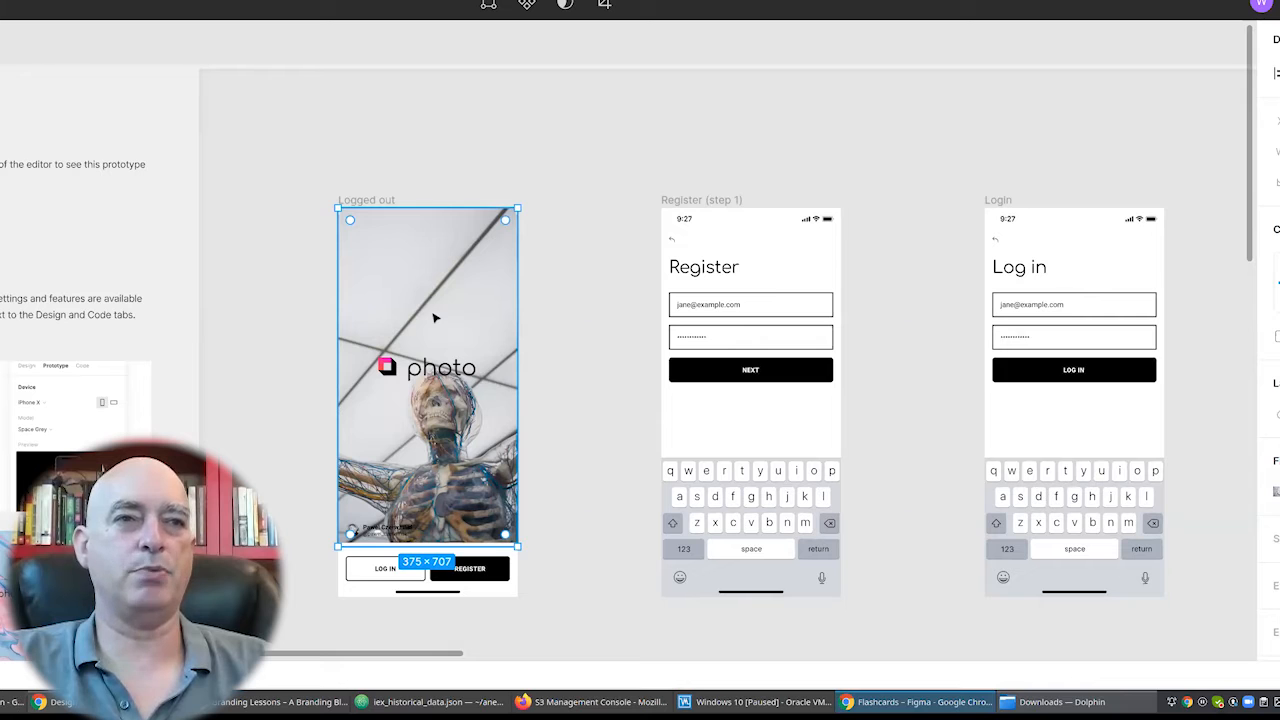
Reposition the skeleton image rectangle on the Logged out screen to sit between the status bar and the login buttons.
{"action": "left_click_drag", "start_coordinate": [434, 318], "coordinate": [435, 336]}
{"action": "left_click", "coordinate": [551, 317]}
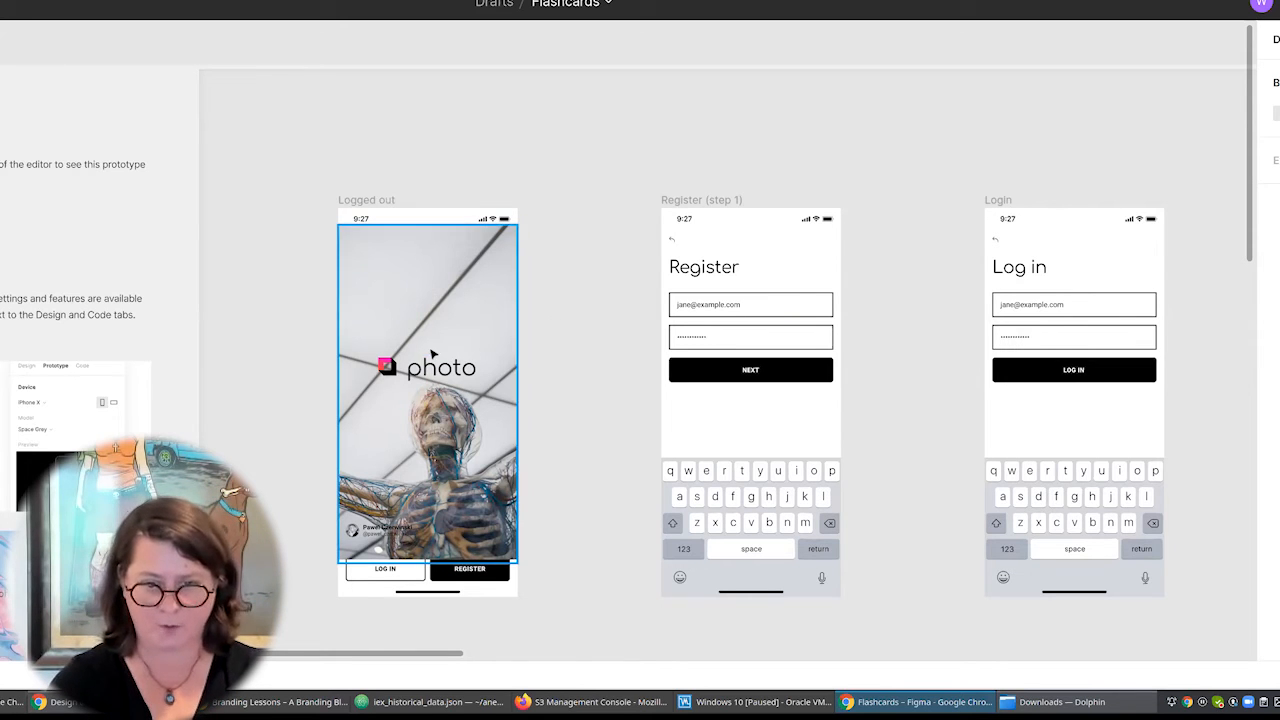
{"action": "left_click_drag", "start_coordinate": [434, 346], "coordinate": [428, 328]}
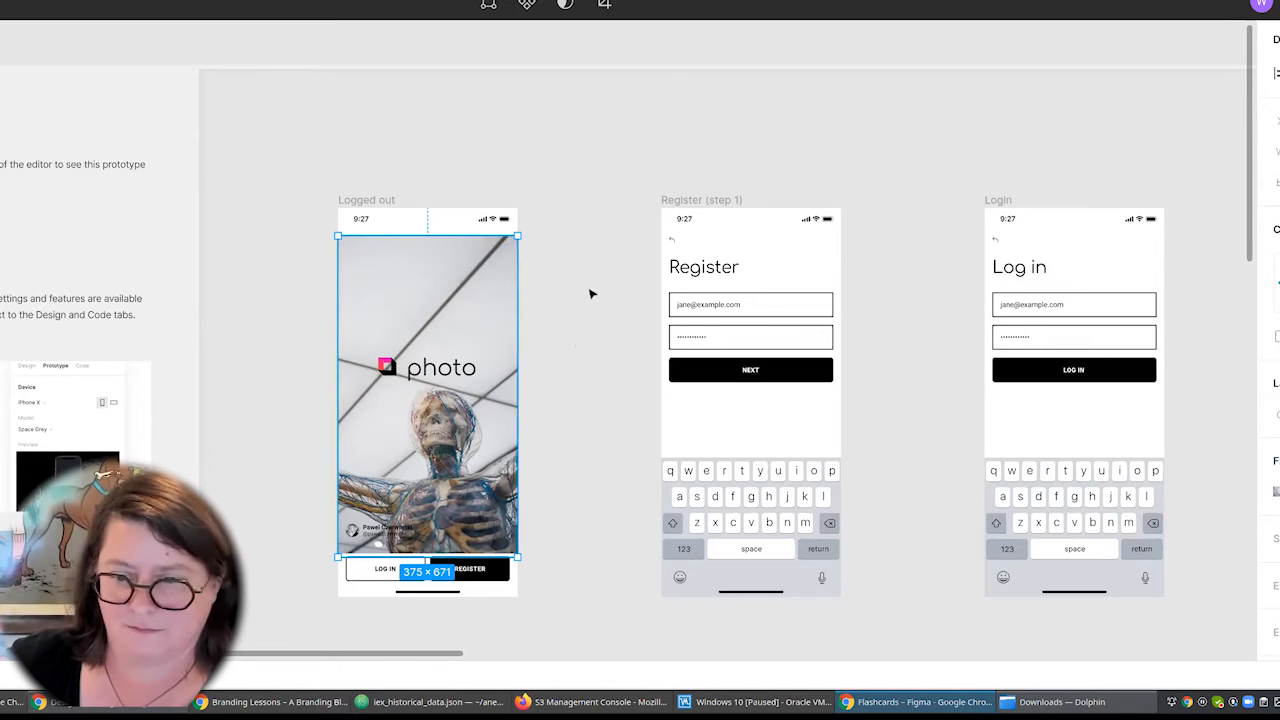
{"action": "left_click", "coordinate": [581, 366]}
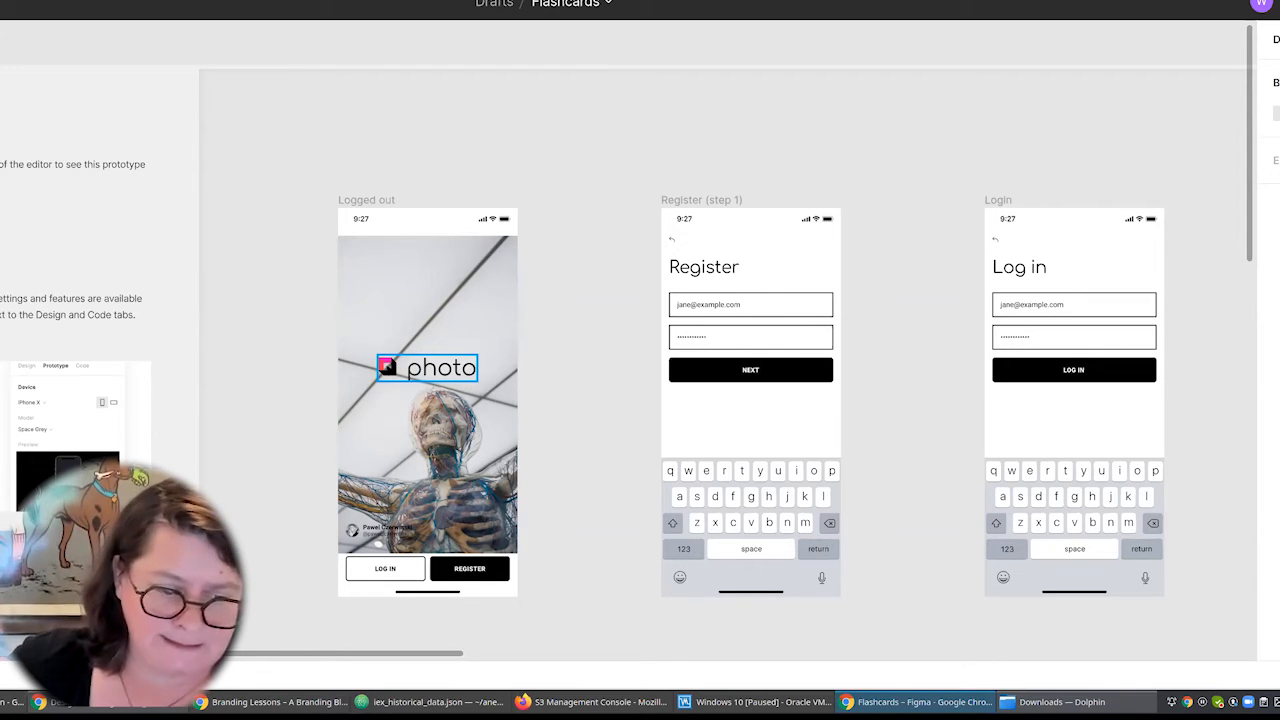
Try deleting the whole photo logo group from the Logged out screen and undo the deletion.
{"action": "left_click", "coordinate": [427, 368]}
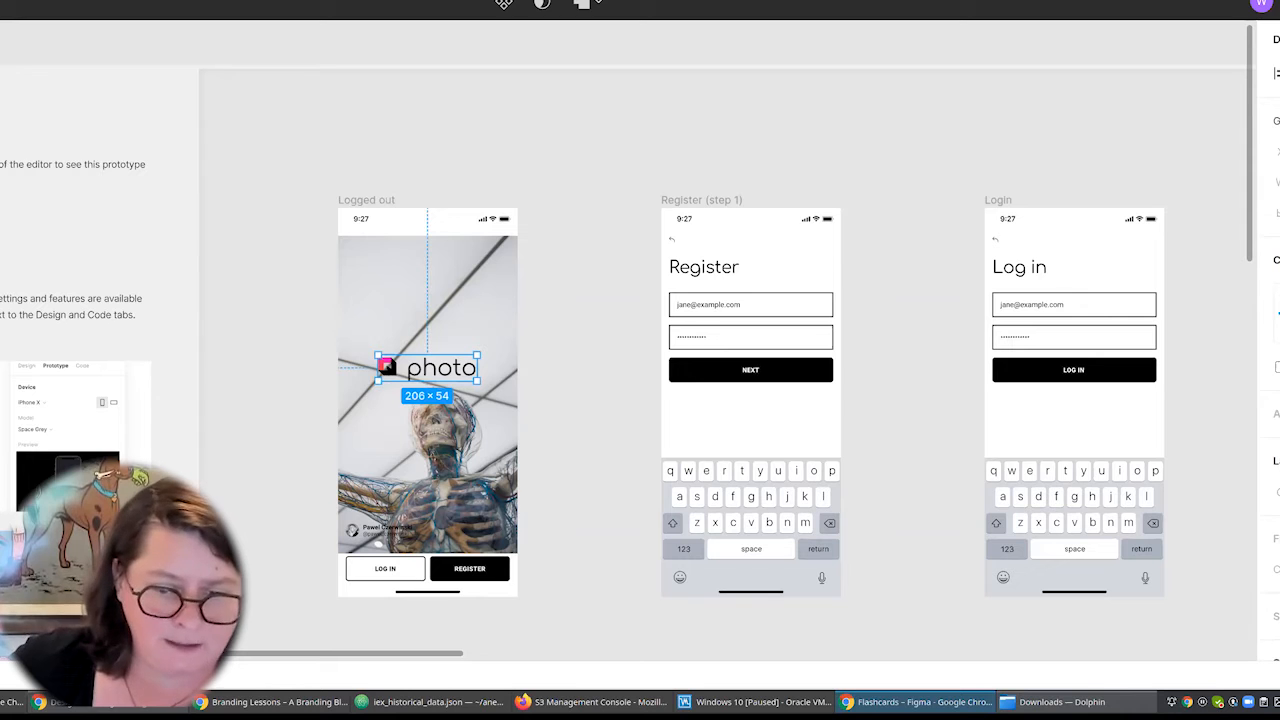
{"action": "key", "text": "Delete"}
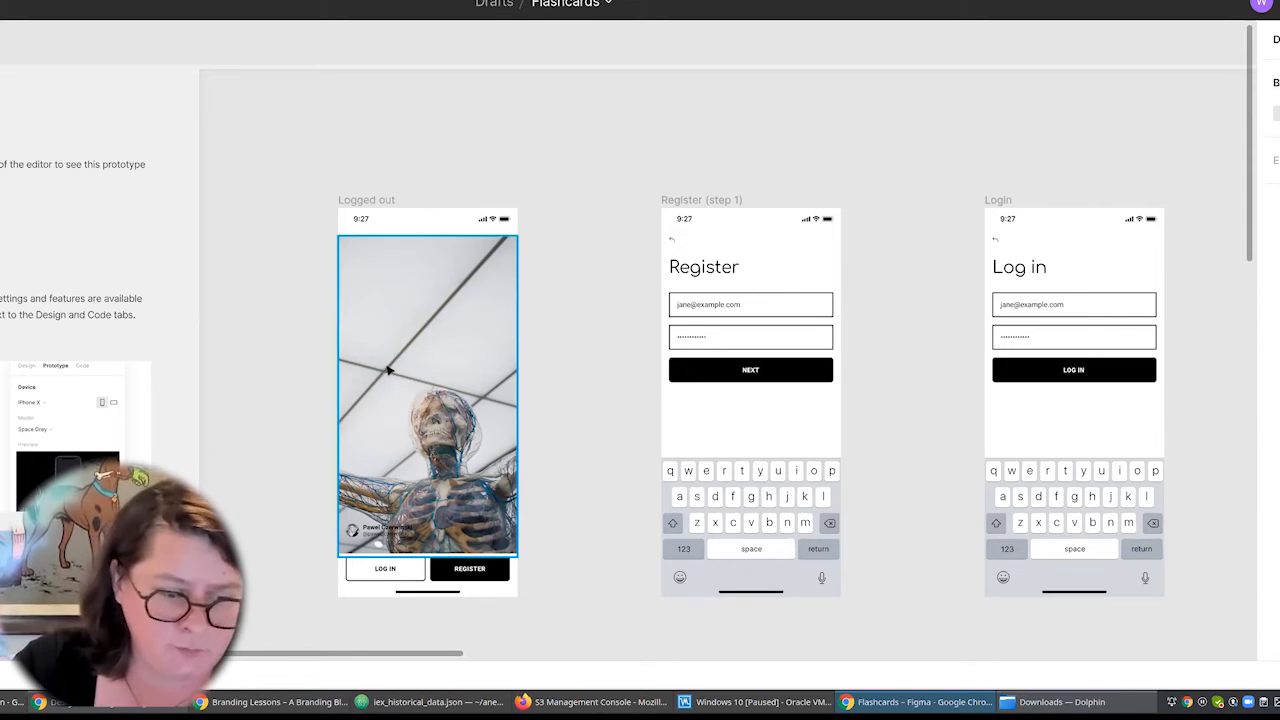
{"action": "key", "text": "ctrl+z"}
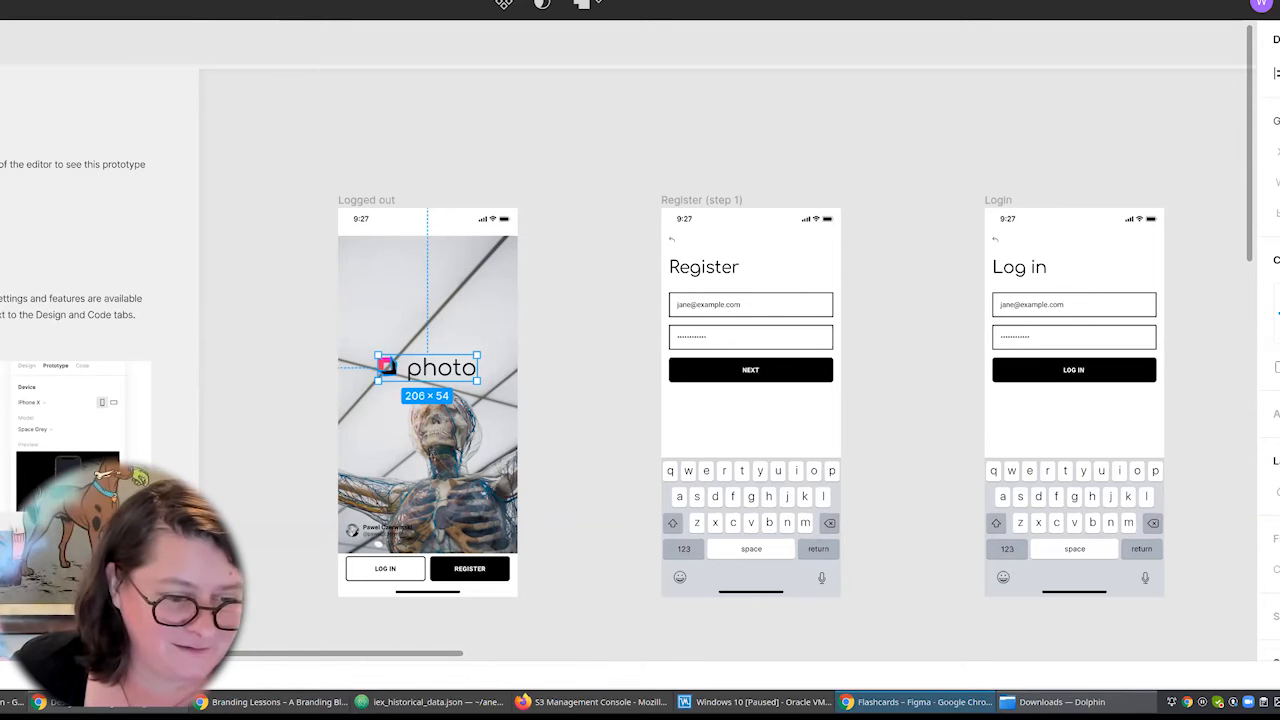
Delete the black and pink icon shapes beside the word "photo" on the Logged out screen.
{"action": "double_click", "coordinate": [388, 366]}
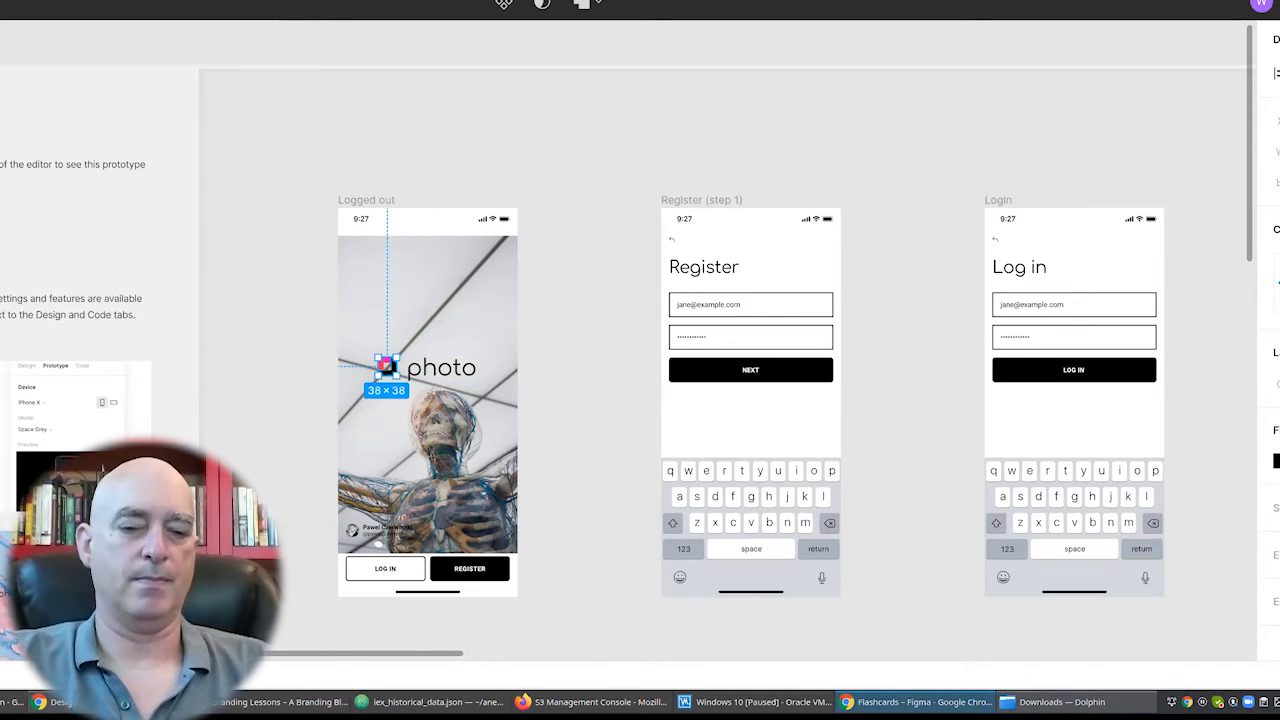
{"action": "key", "text": "Delete"}
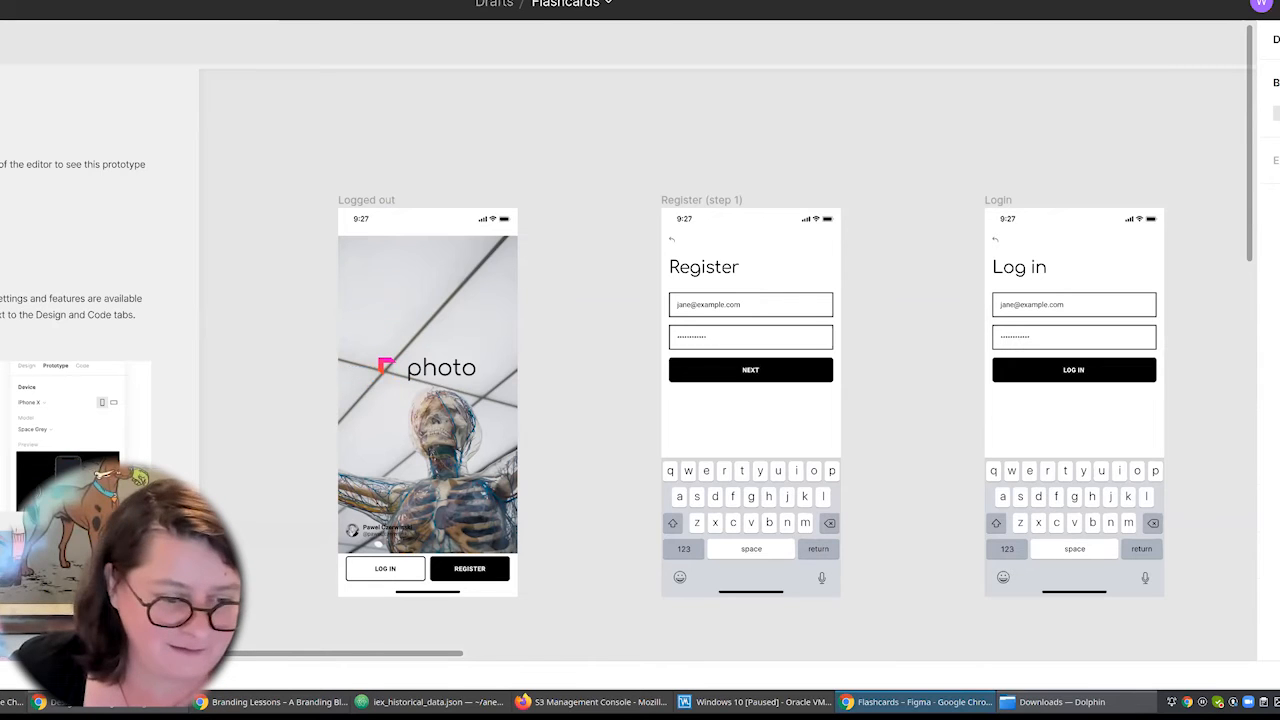
{"action": "double_click", "coordinate": [386, 366]}
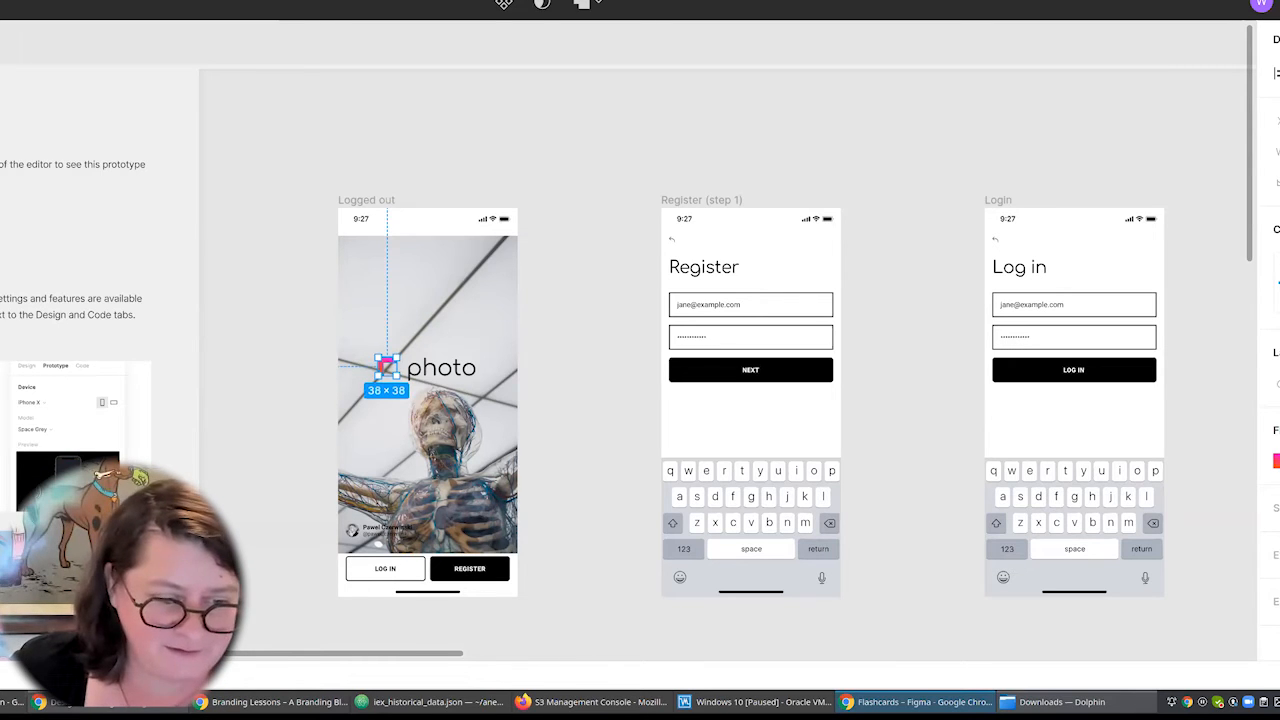
{"action": "key", "text": "Delete"}
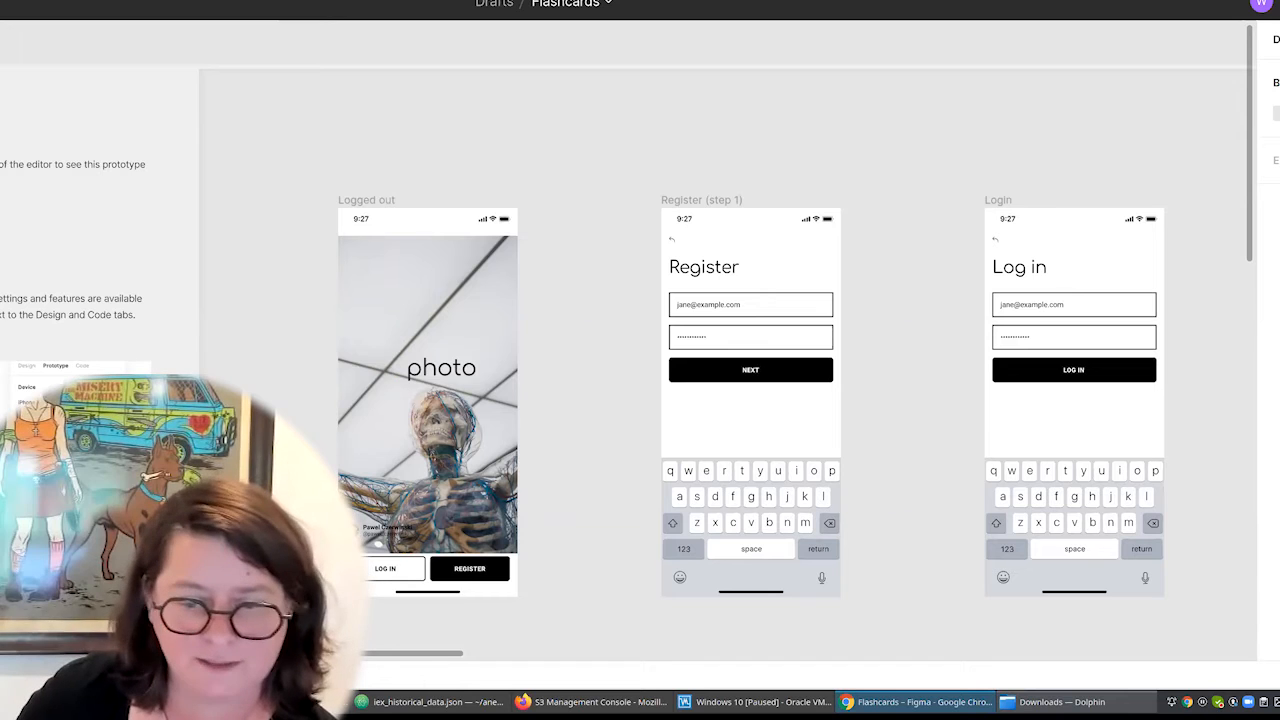
Replace the "photo" logo text on the Logged out screen with "Learn Anatomy" on two lines.
{"action": "left_click", "coordinate": [452, 369]}
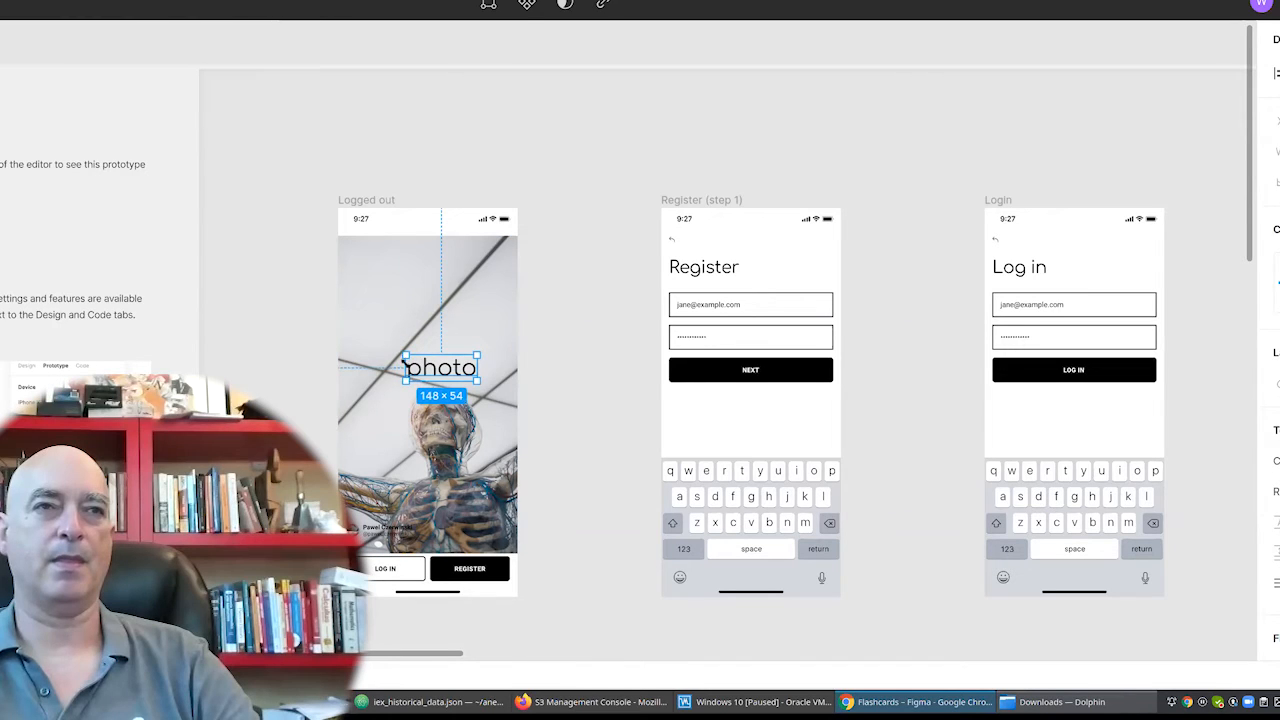
{"action": "double_click", "coordinate": [427, 369]}
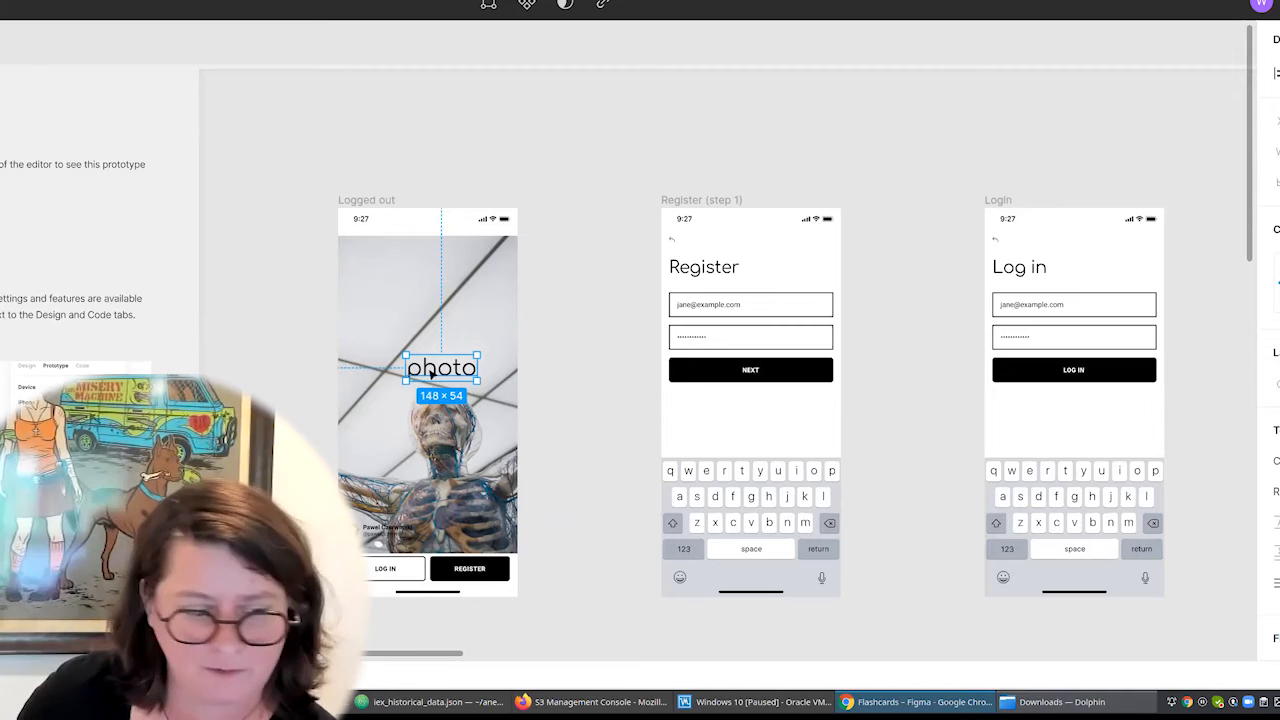
{"action": "type", "text": "Lean Anatomy"}
{"action": "left_click", "coordinate": [427, 368]}
{"action": "key", "text": "Return"}
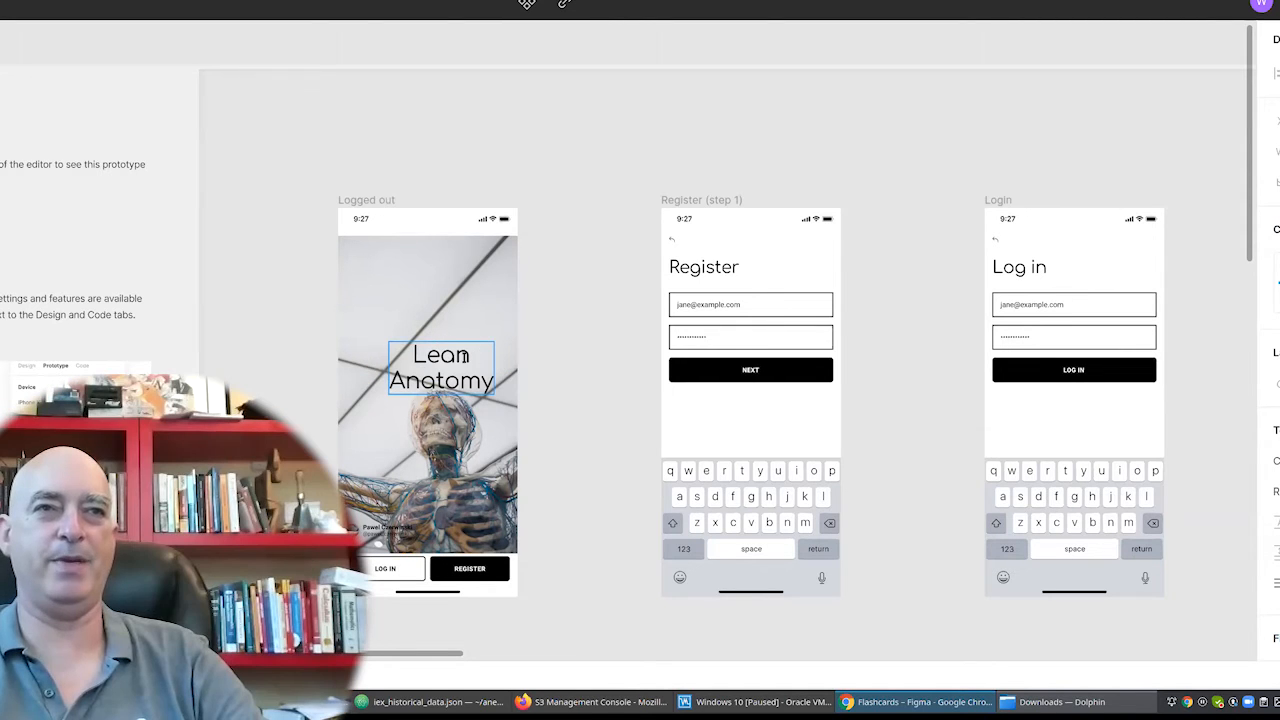
{"action": "type", "text": "r"}
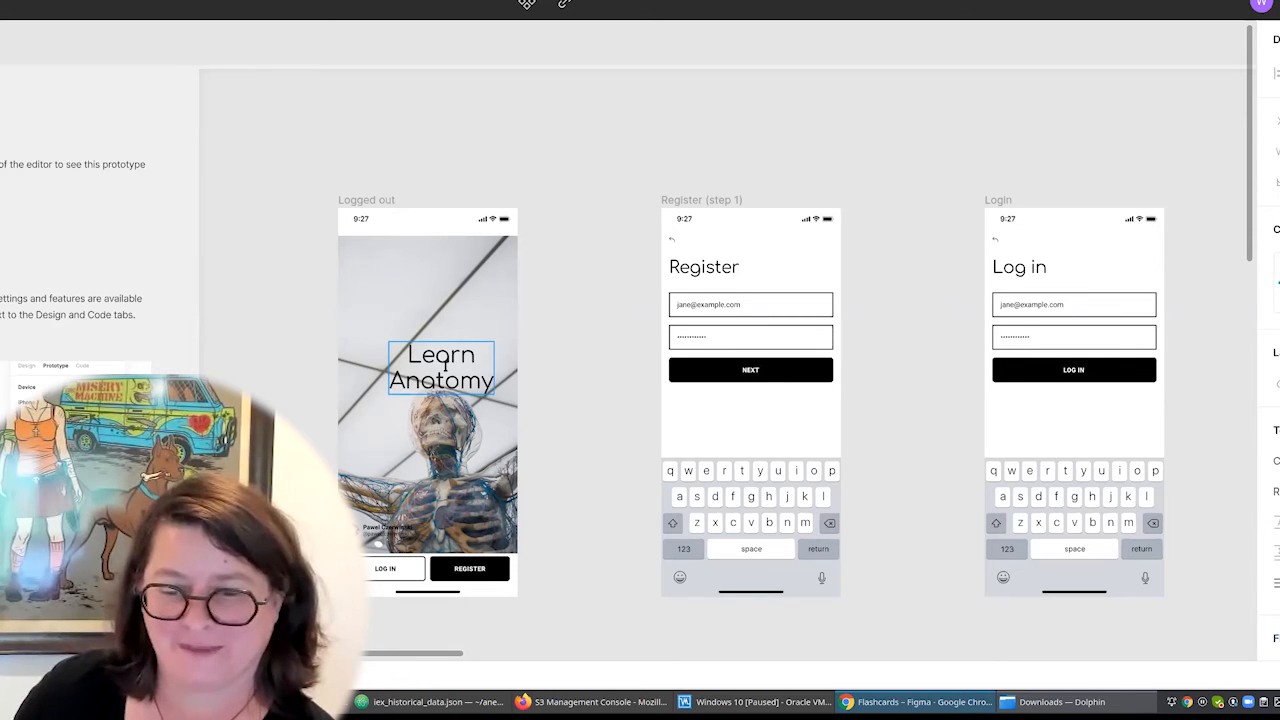
{"action": "key", "text": "Escape"}
Move the "Learn Anatomy" title up and align it to the screen's horizontal centre, undoing a trial vertical centring.
{"action": "left_click_drag", "start_coordinate": [446, 361], "coordinate": [428, 352]}
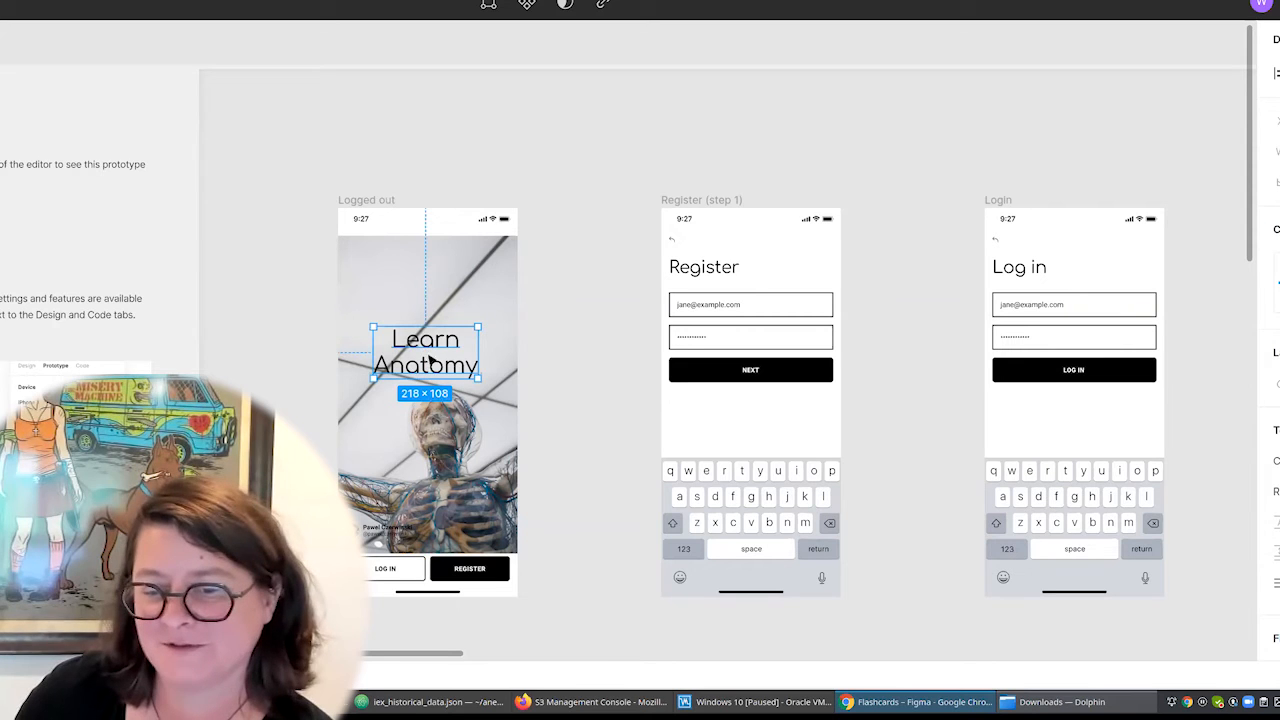
{"action": "left_click", "coordinate": [425, 358]}
{"action": "left_click", "coordinate": [425, 357]}
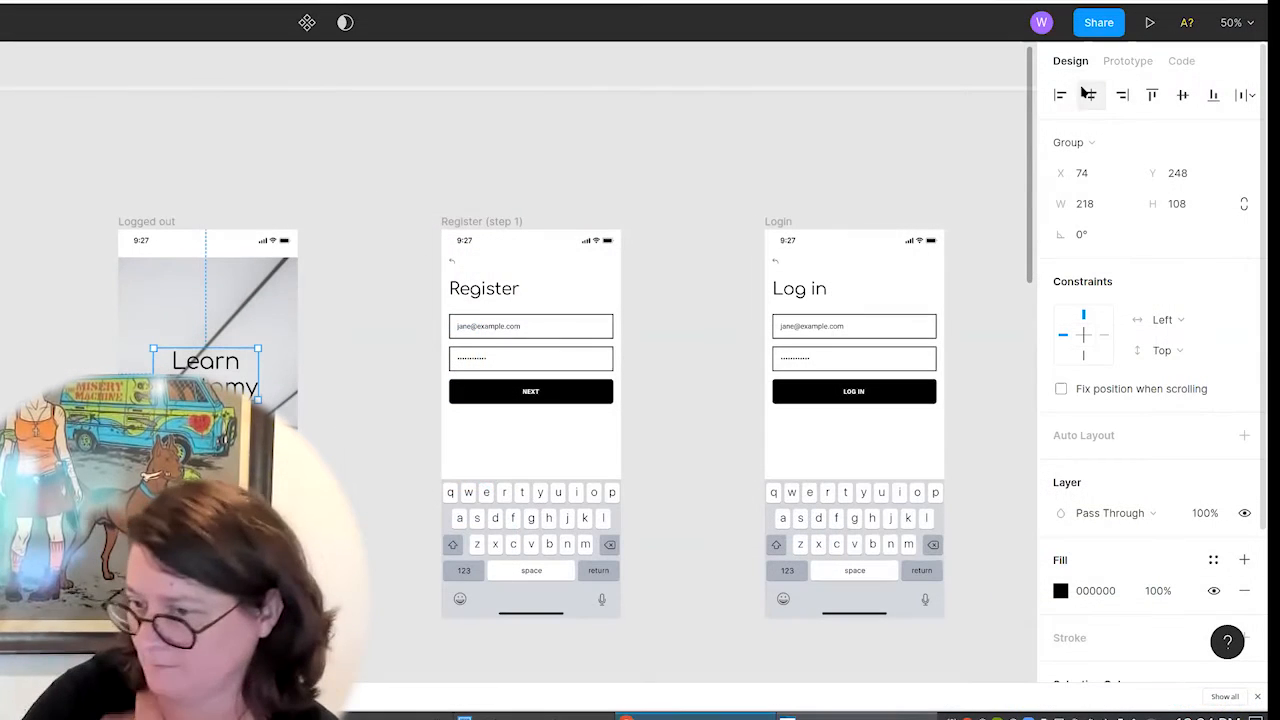
{"action": "left_click", "coordinate": [1093, 95]}
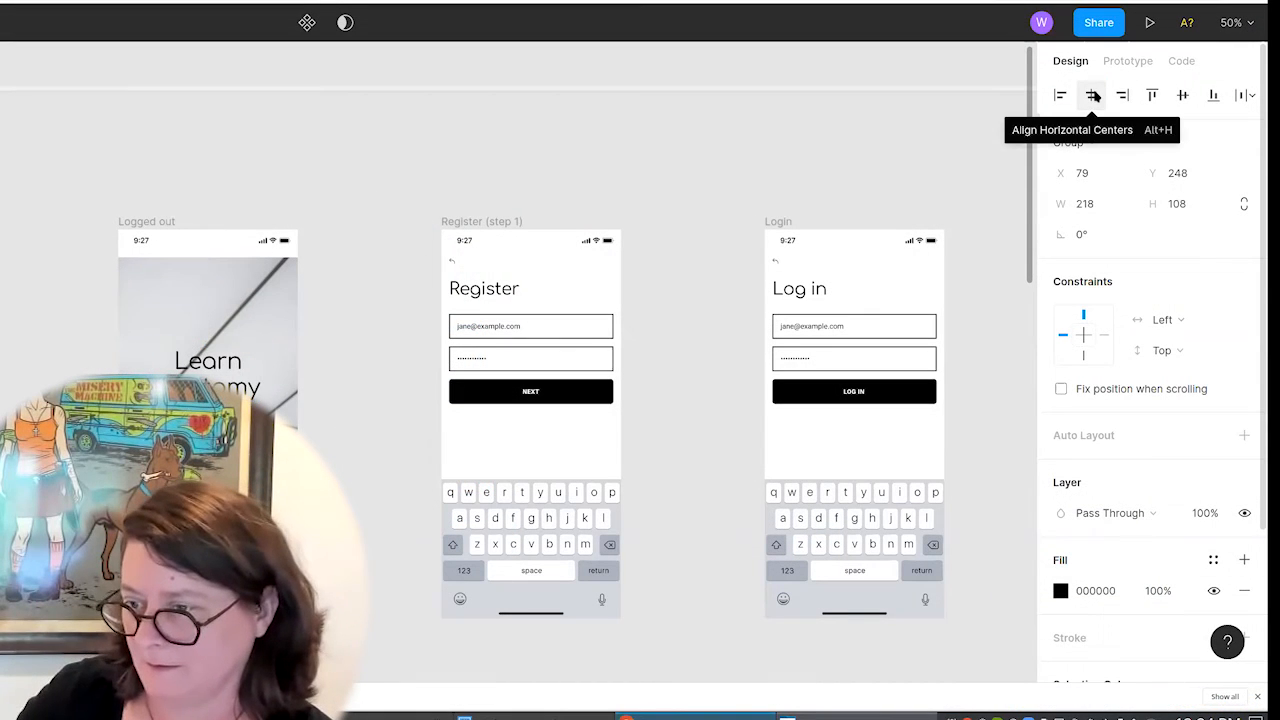
{"action": "left_click", "coordinate": [1182, 95]}
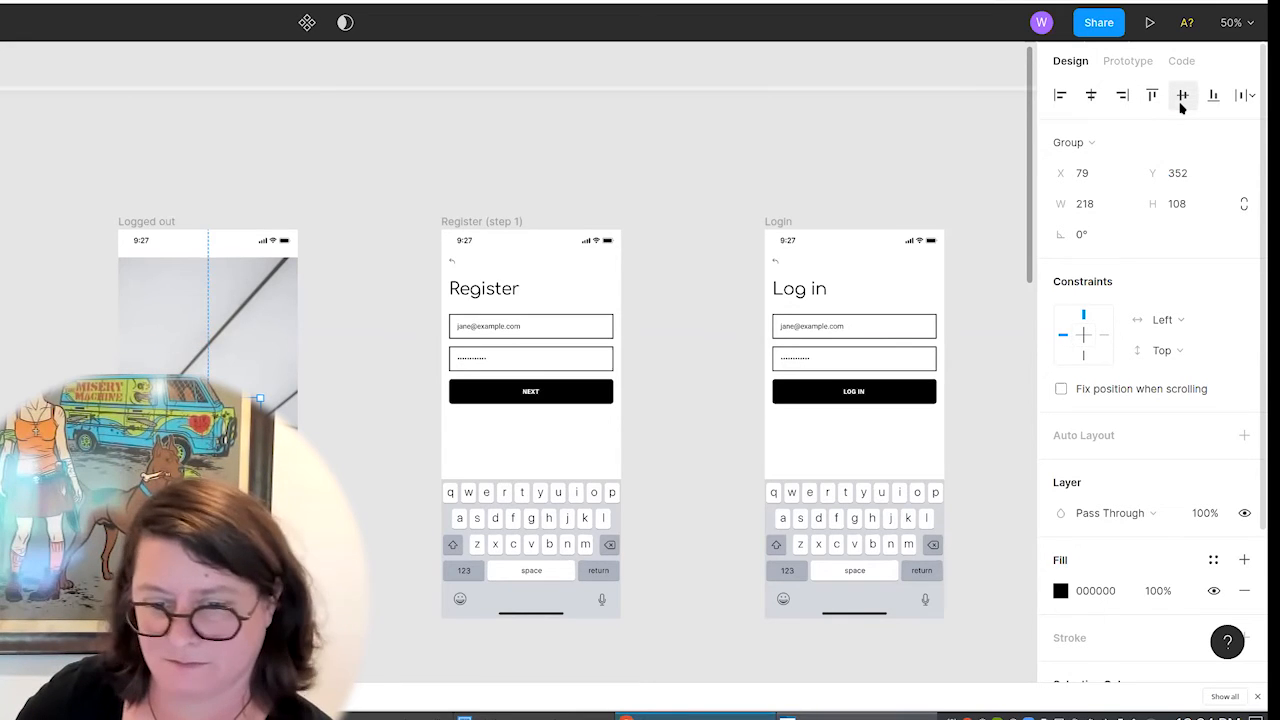
{"action": "key", "text": "ctrl+z"}
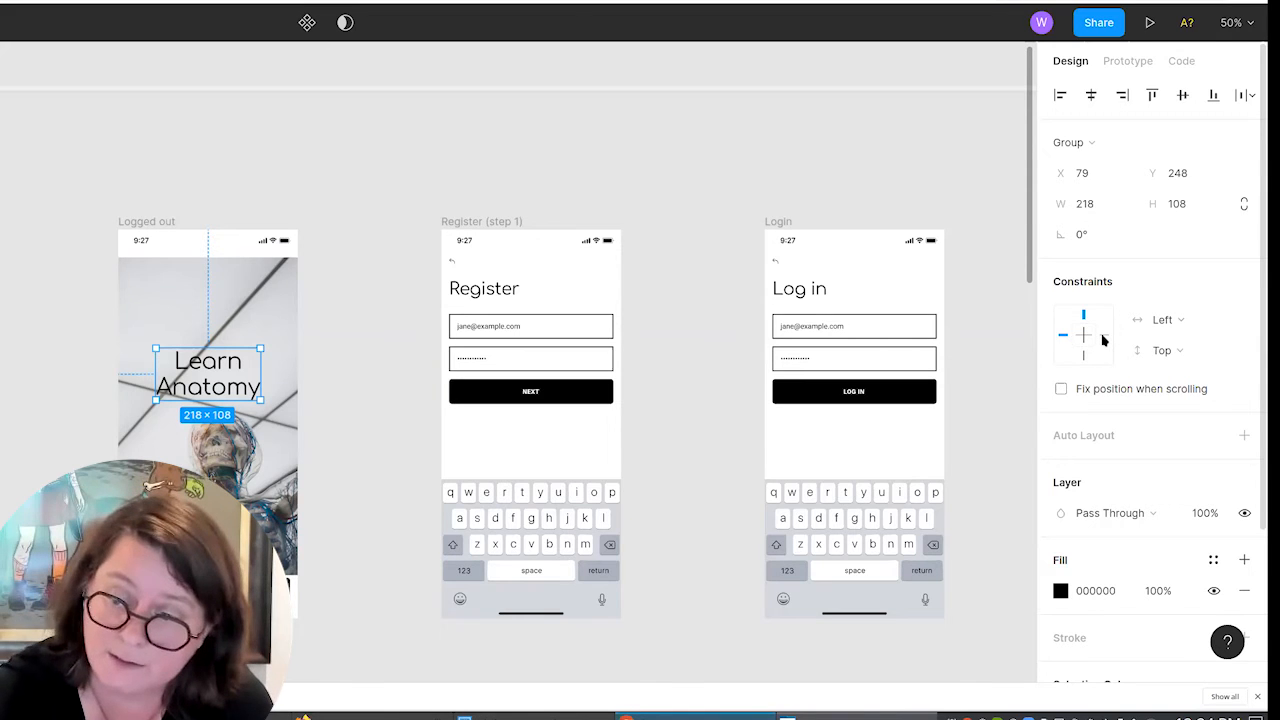
Set the horizontal constraint of the "Learn Anatomy" title group to Center.
{"action": "left_click", "coordinate": [1238, 324]}
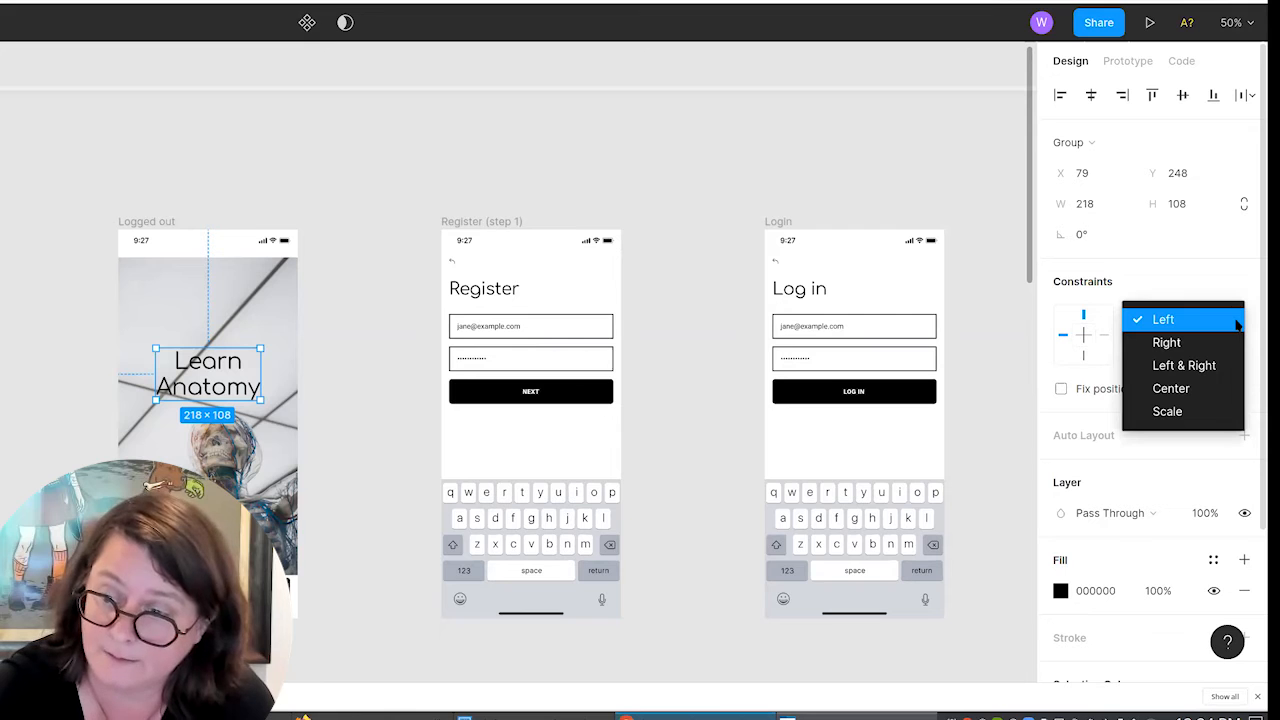
{"action": "left_click", "coordinate": [1218, 386]}
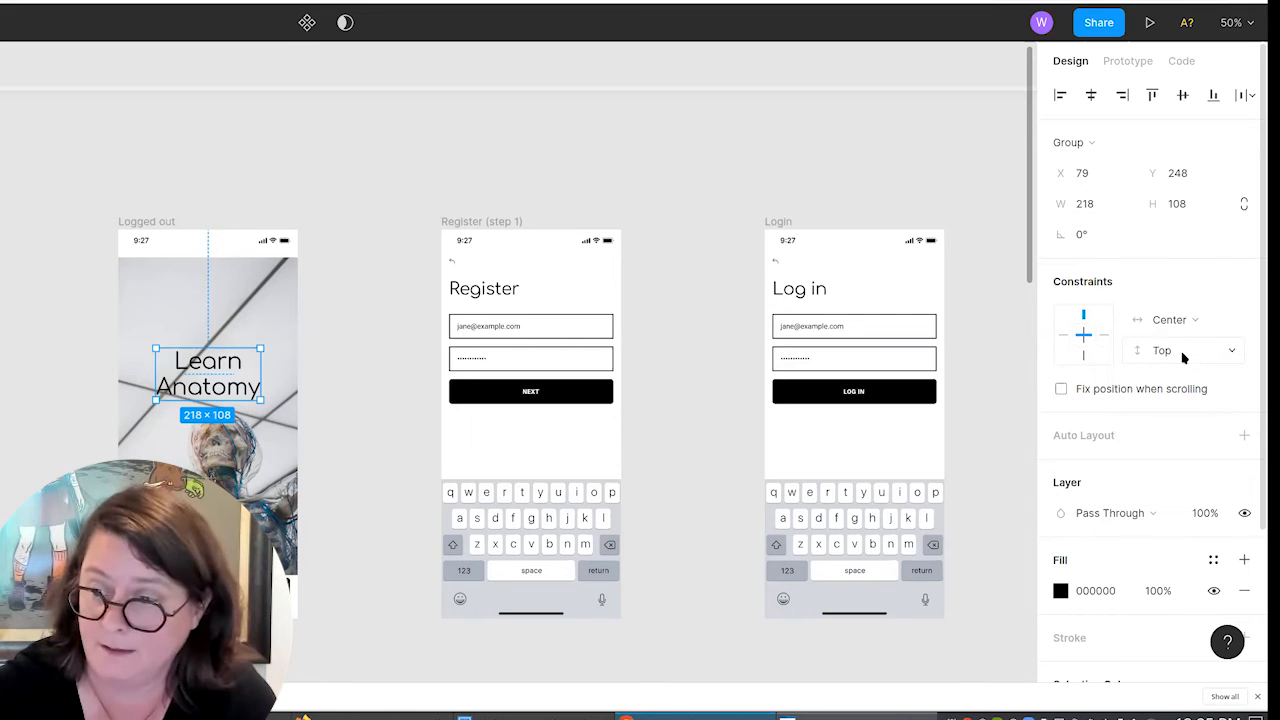
Set the vertical constraint of the "Learn Anatomy" title group to Center.
{"action": "left_click", "coordinate": [1236, 352]}
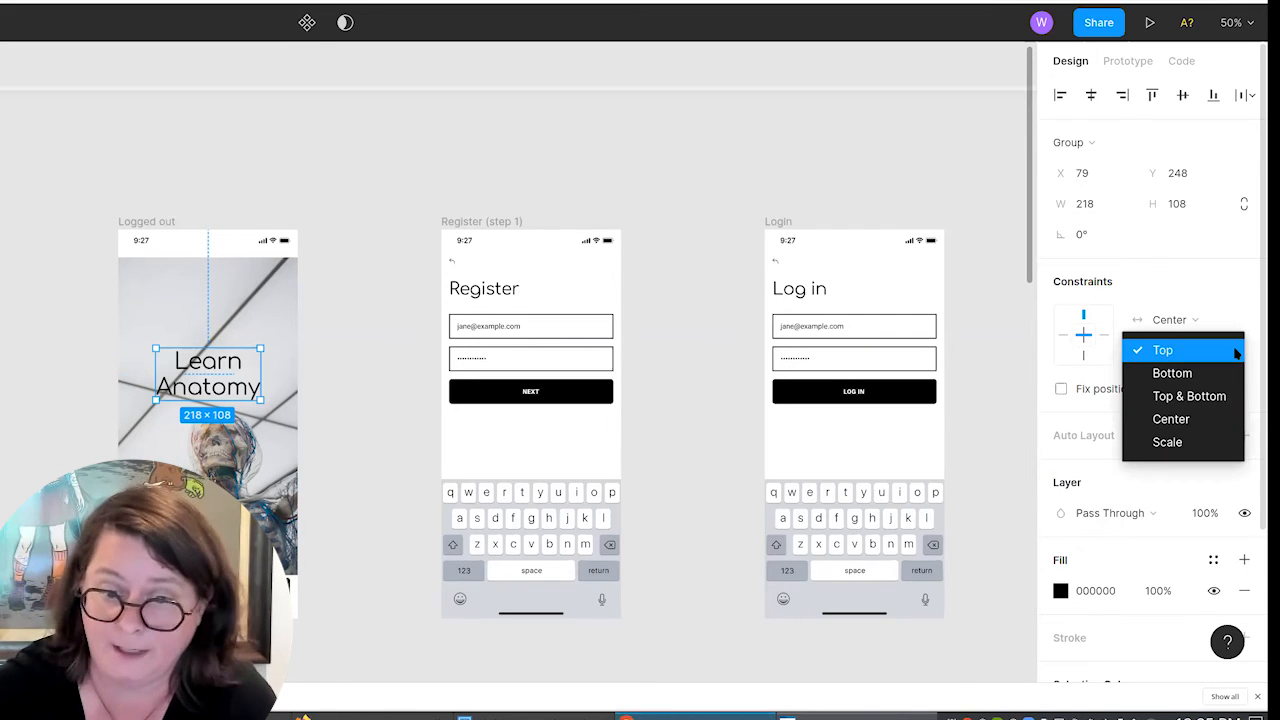
{"action": "left_click", "coordinate": [1207, 420]}
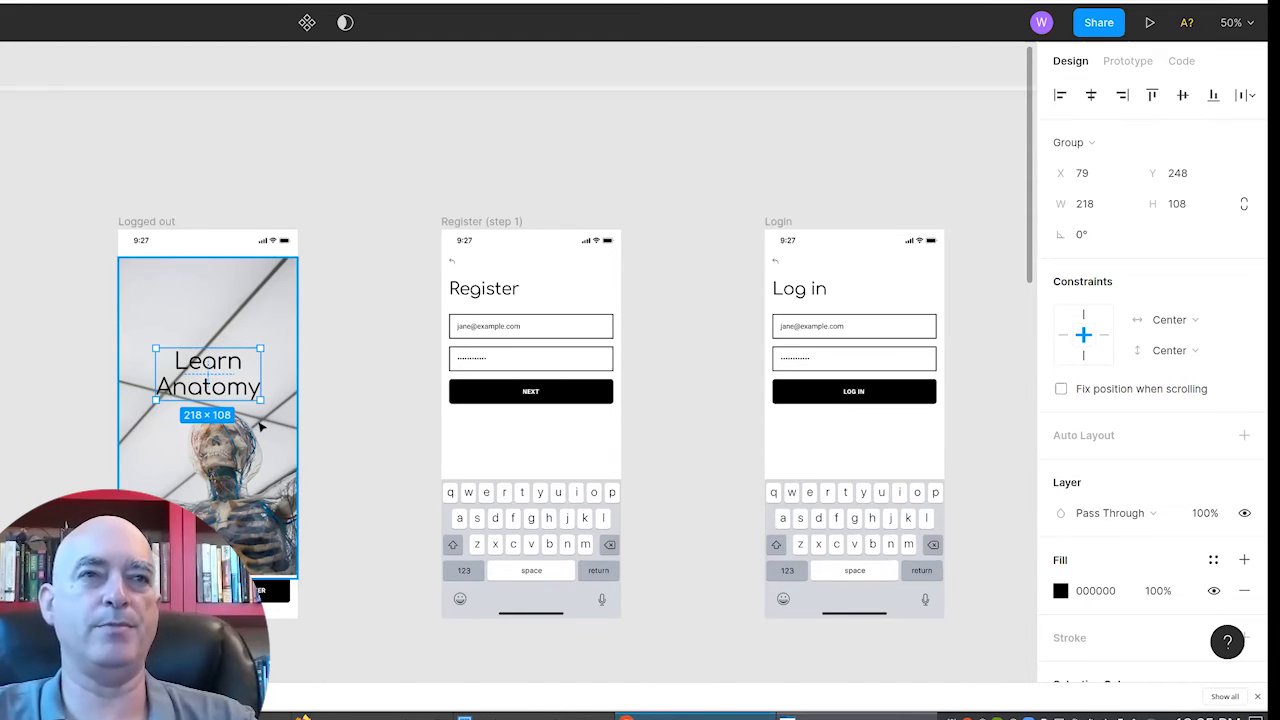
Delete the photographer credit with its avatar from the lower part of the Logged out screen's skeleton image.
{"action": "left_click", "coordinate": [256, 301]}
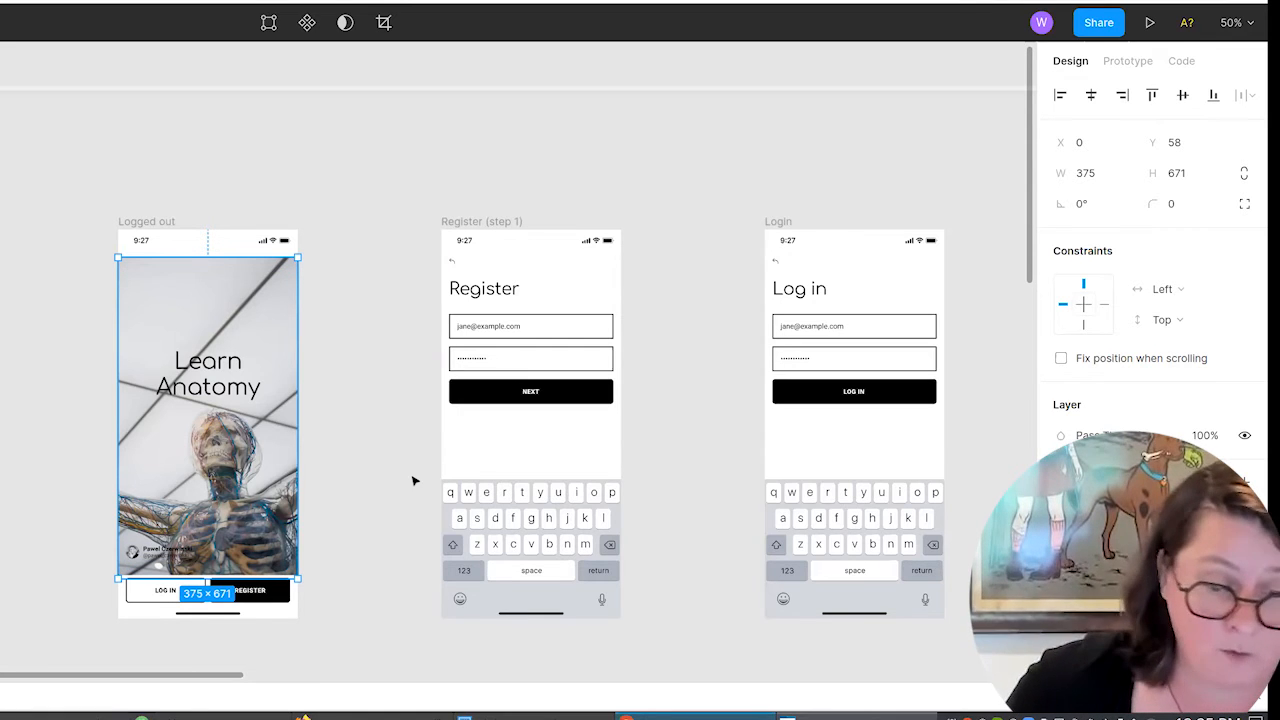
{"action": "left_click", "coordinate": [162, 556]}
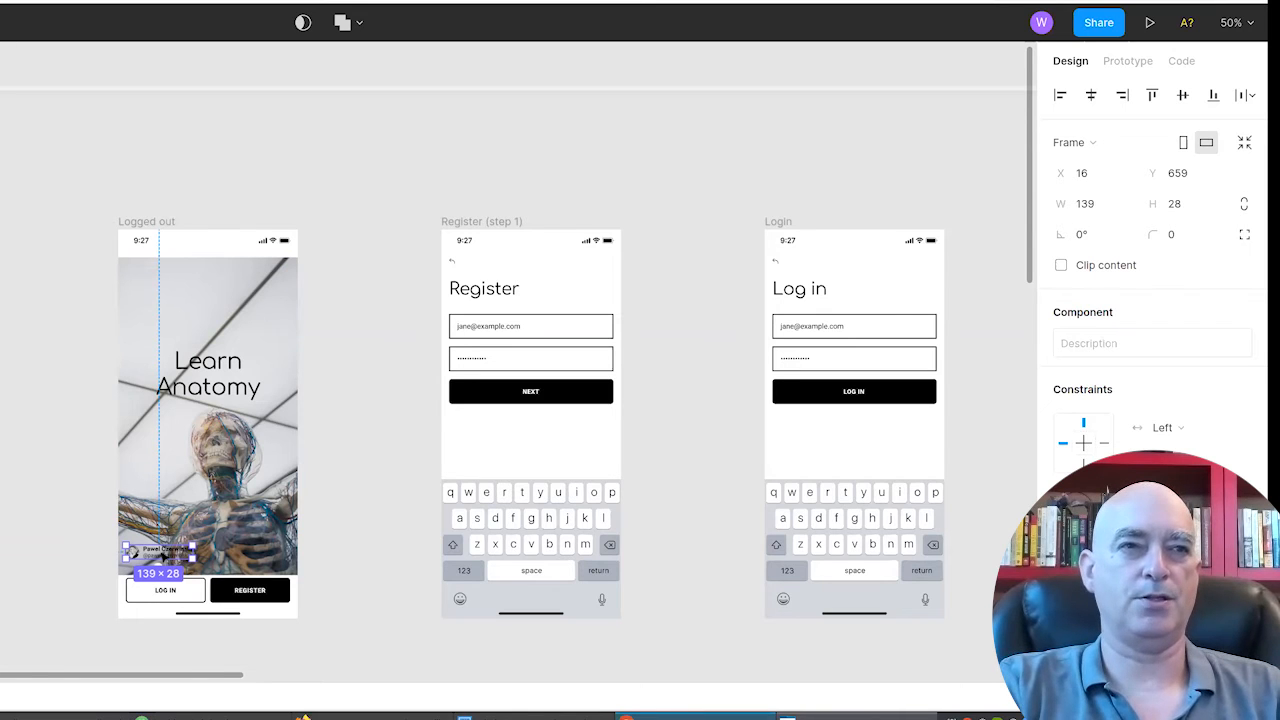
{"action": "key", "text": "Escape"}
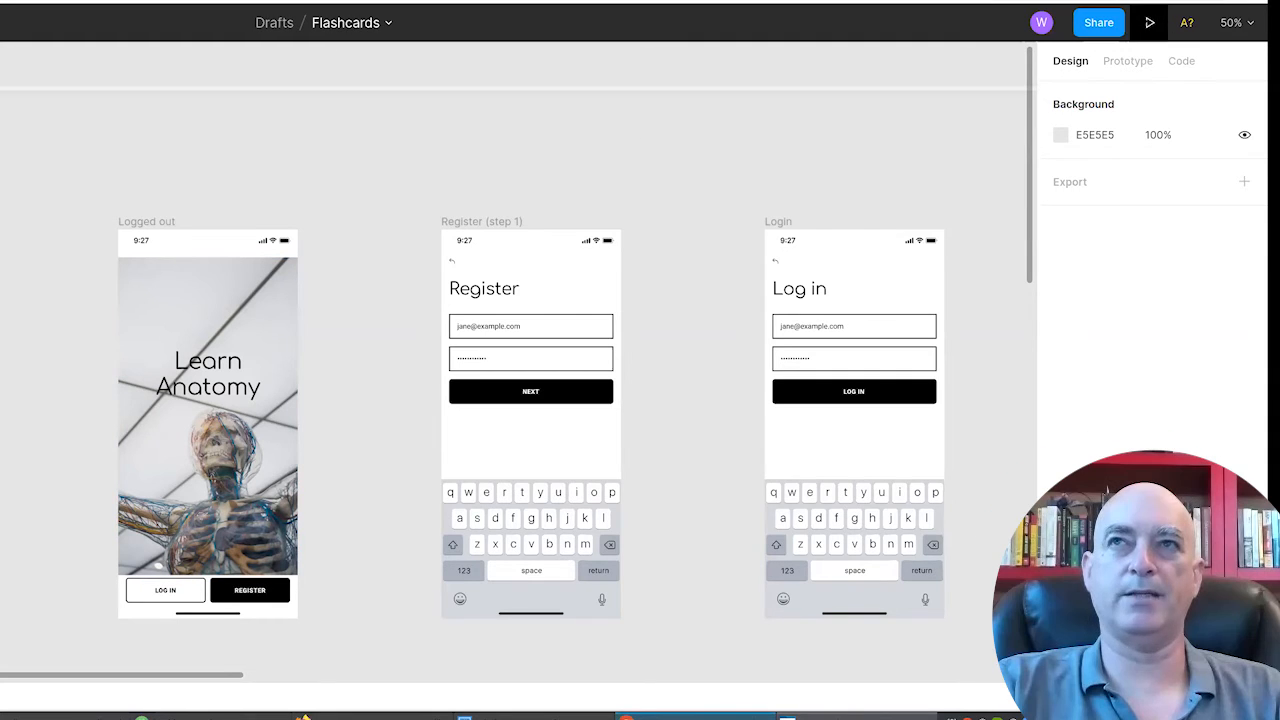
Preview the prototype from the Logged out screen and try its Log in flow.
{"action": "left_click", "coordinate": [1145, 22]}
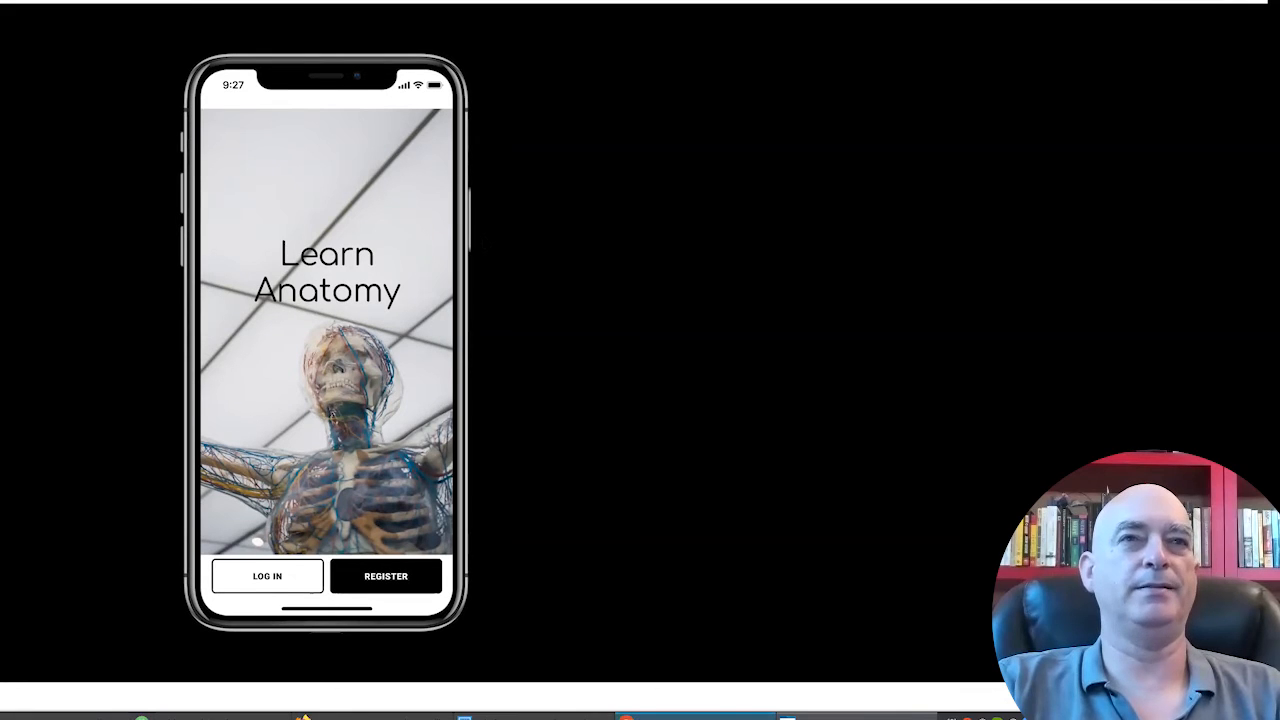
{"action": "left_click", "coordinate": [268, 573]}
{"action": "left_click", "coordinate": [333, 295]}
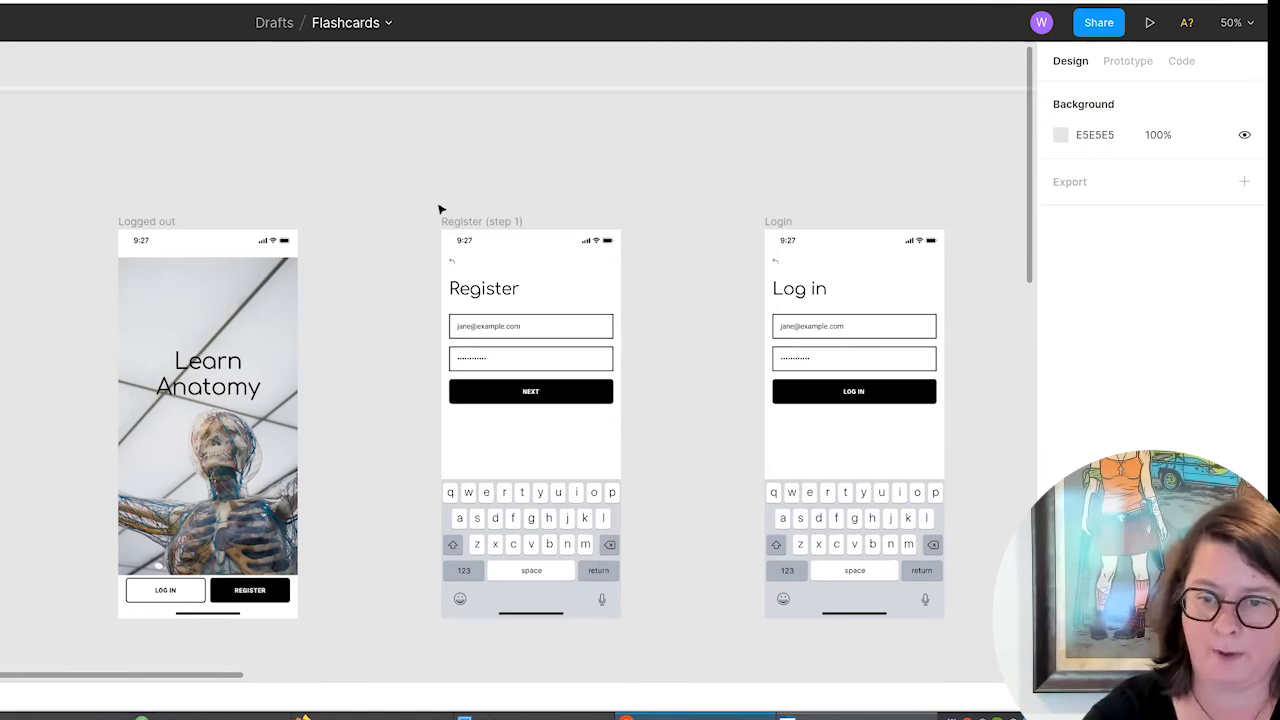
Replace the first "What's new today" image on the Discover screen with the anatomy image file ending in "2_113.png".
{"action": "left_click_drag", "start_coordinate": [211, 677], "coordinate": [445, 670]}
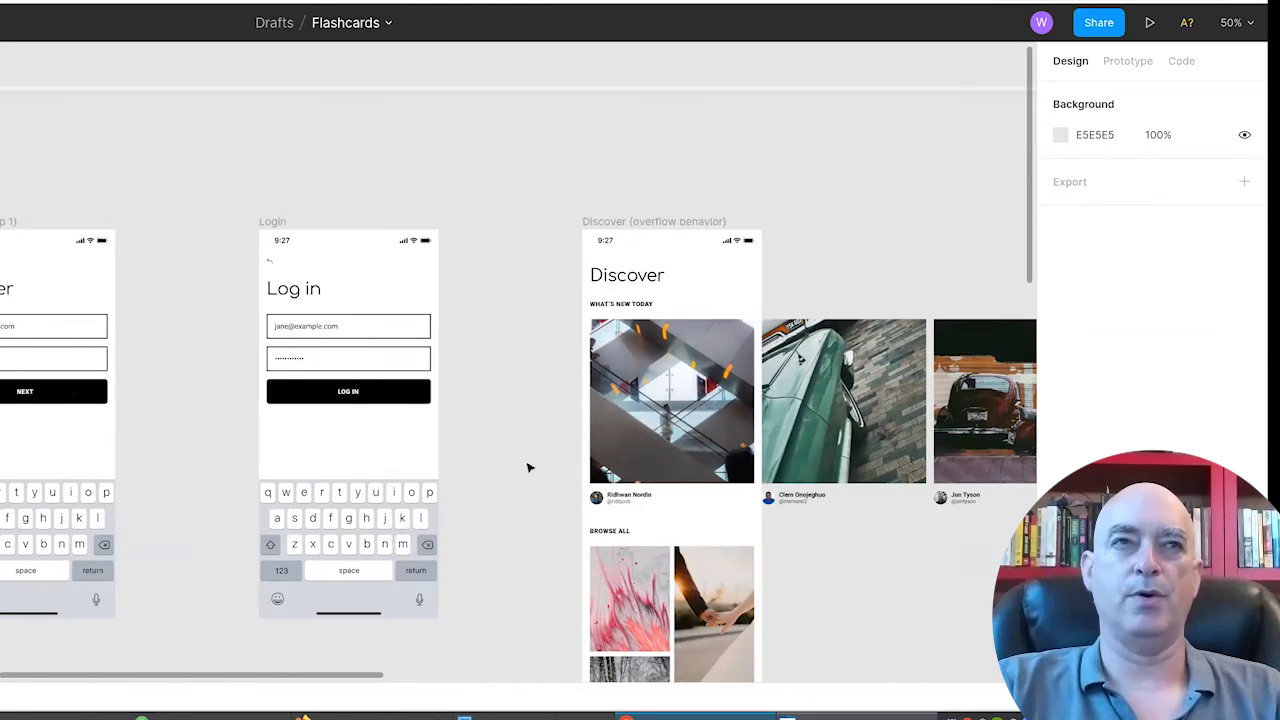
{"action": "scroll", "coordinate": [530, 467], "scroll_direction": "right", "scroll_amount": 5}
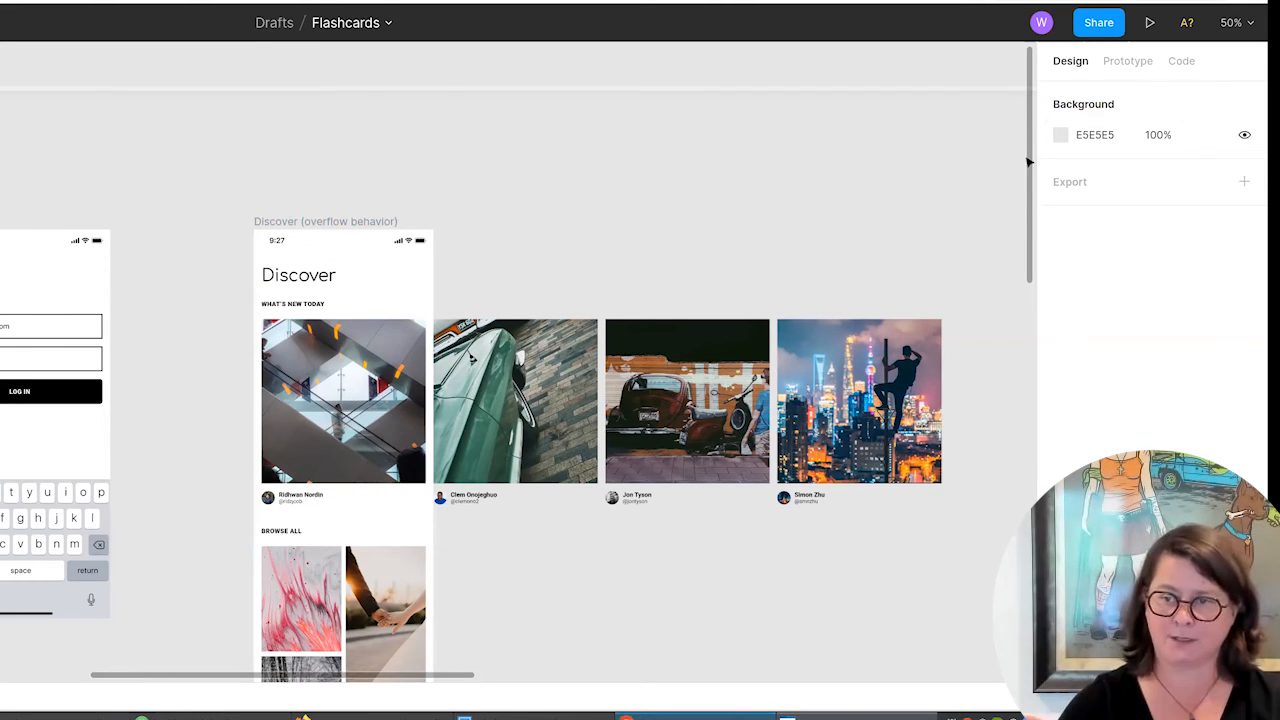
{"action": "left_click_drag", "start_coordinate": [1028, 168], "coordinate": [1030, 218]}
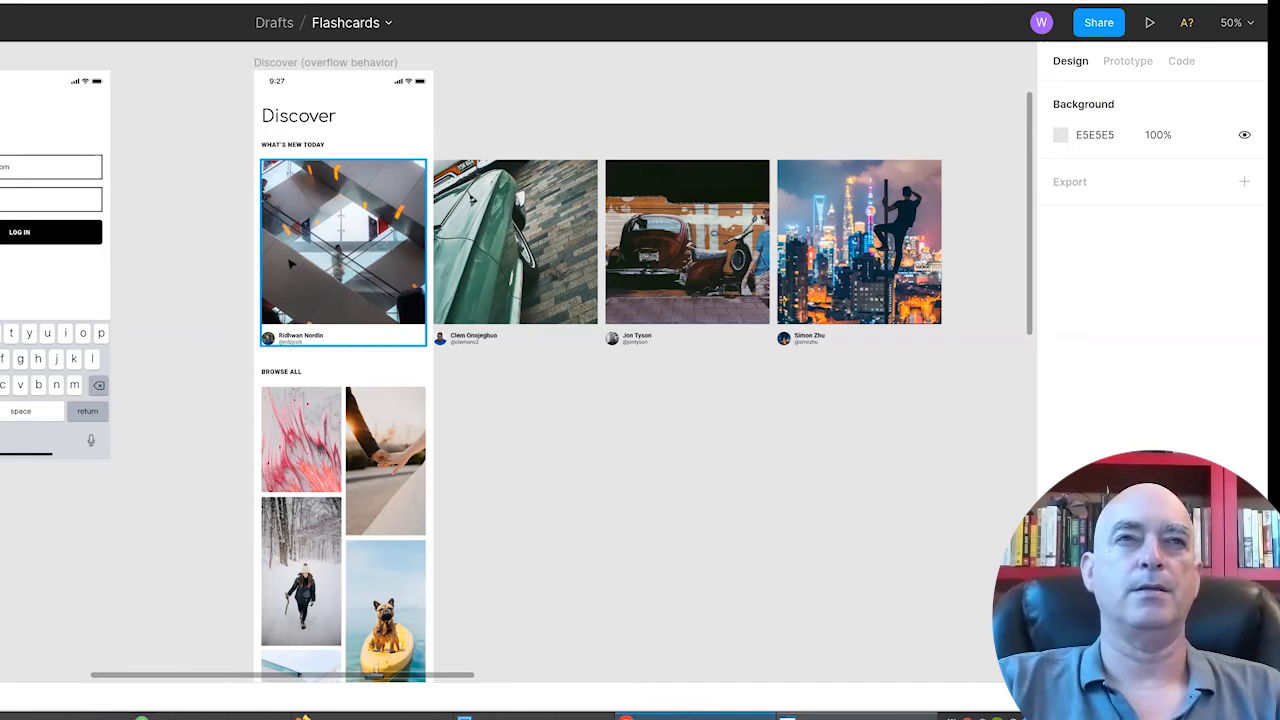
{"action": "left_click", "coordinate": [342, 252]}
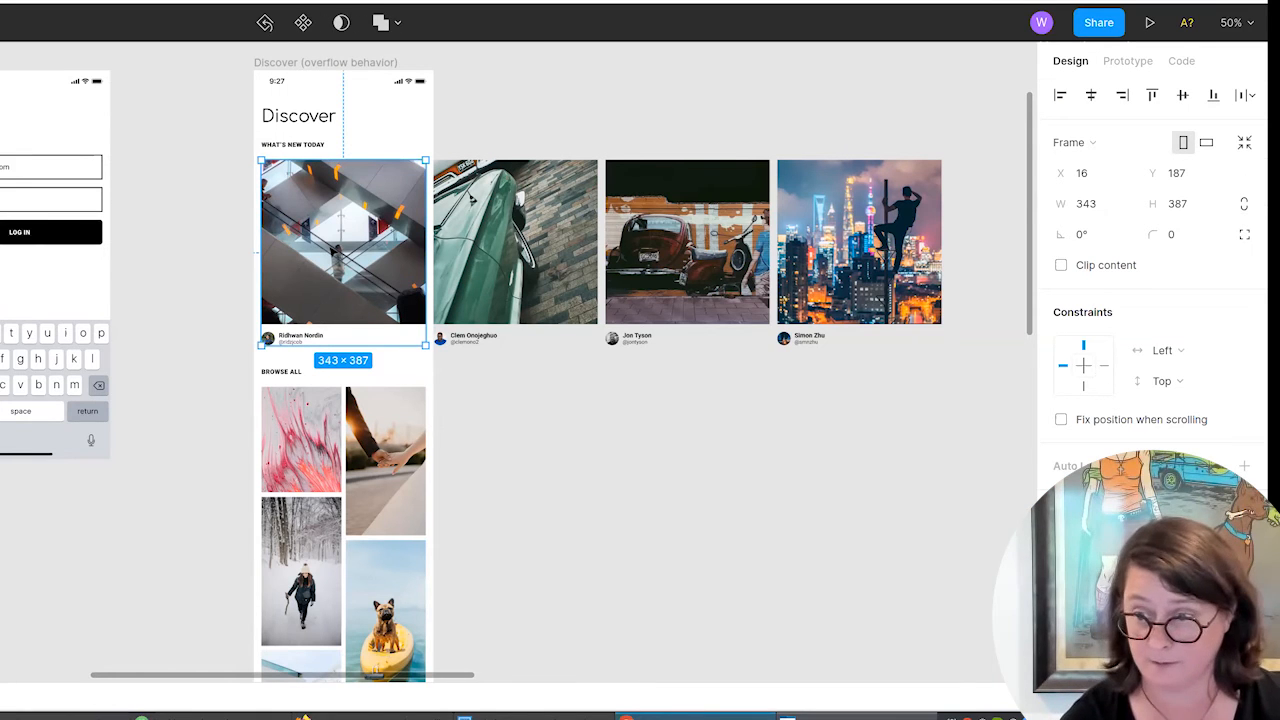
{"action": "key", "text": "Return"}
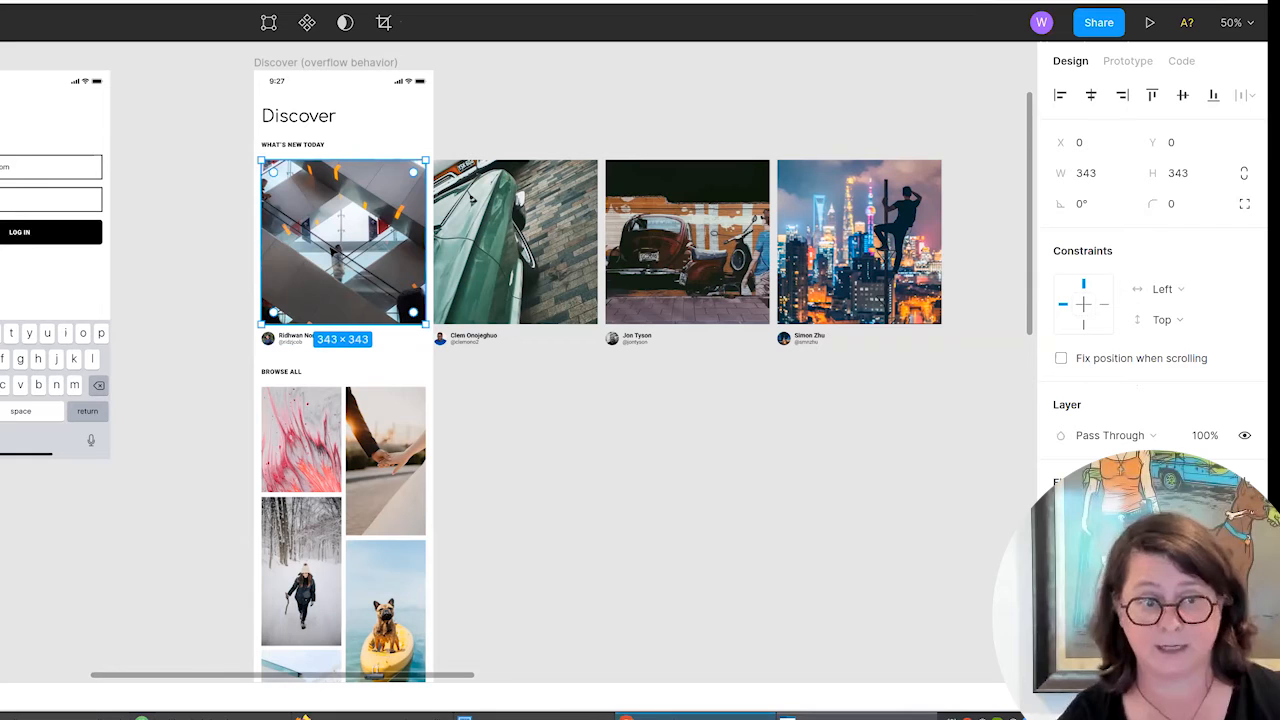
{"action": "double_click", "coordinate": [375, 285]}
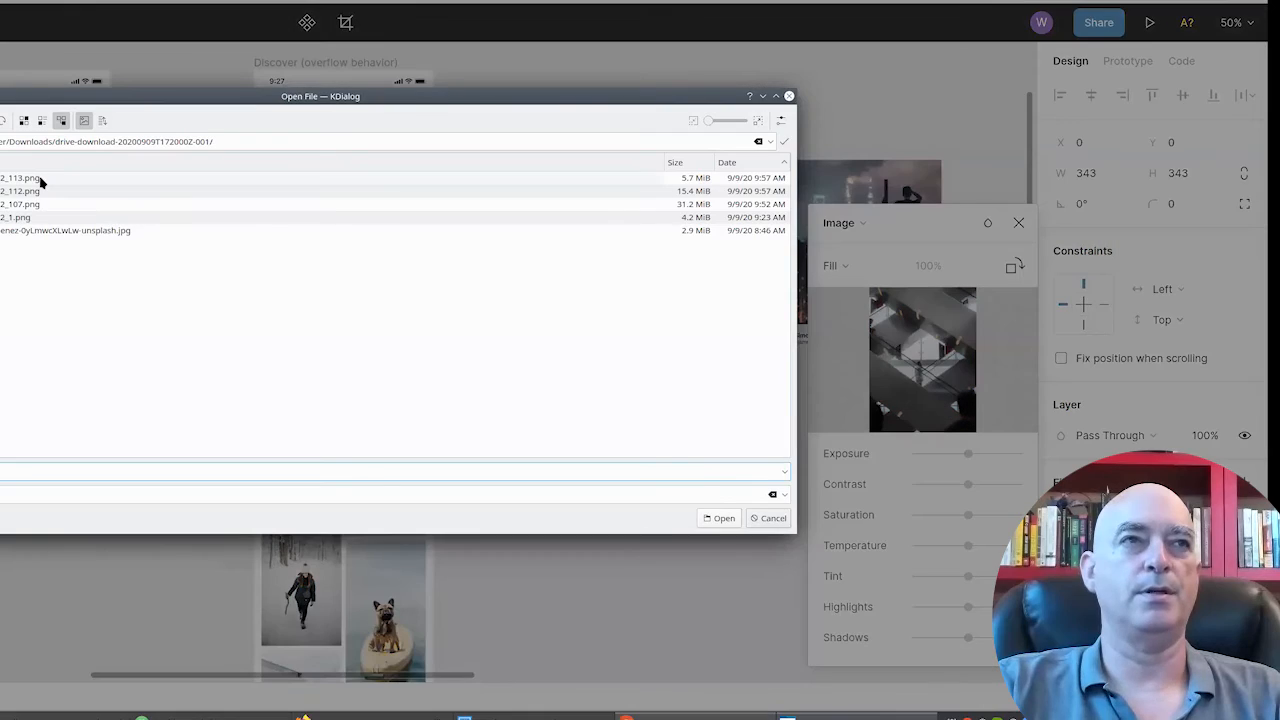
{"action": "left_click", "coordinate": [42, 178]}
{"action": "double_click", "coordinate": [42, 178]}
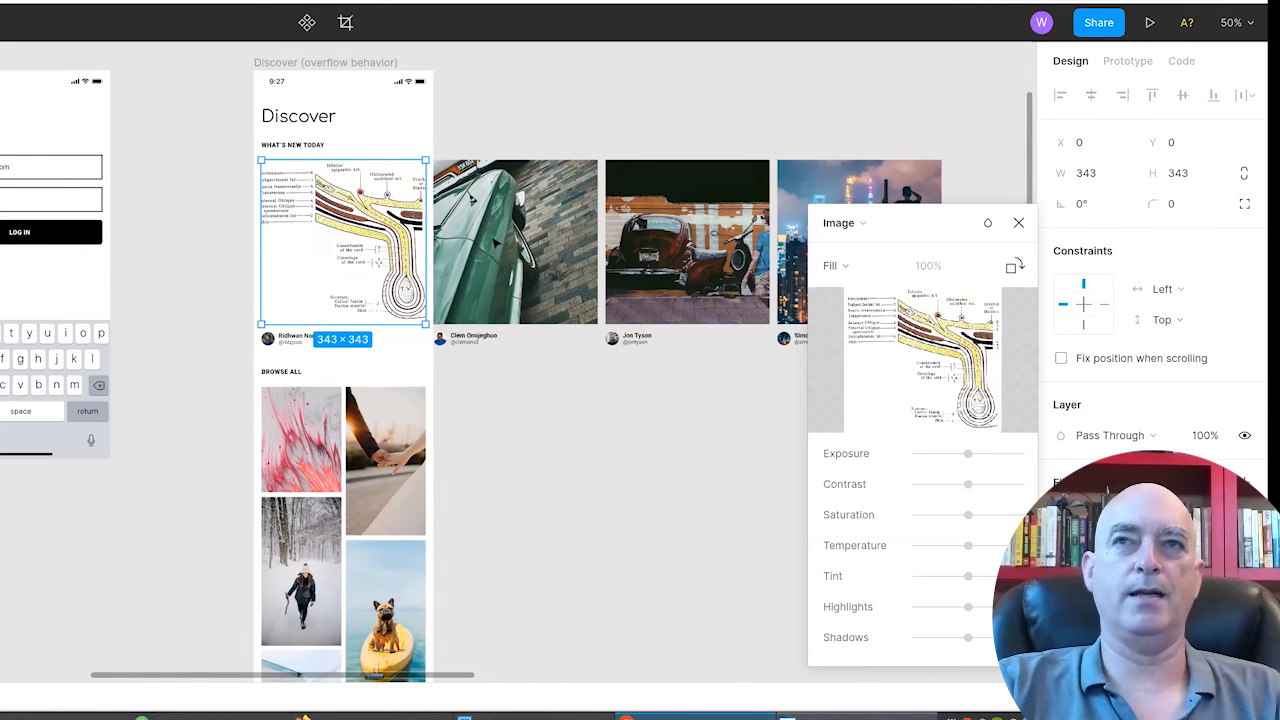
Replace the green car photo, second in the "What's new today" row, with a colored anatomy illustration from the downloaded images.
{"action": "left_click", "coordinate": [498, 269]}
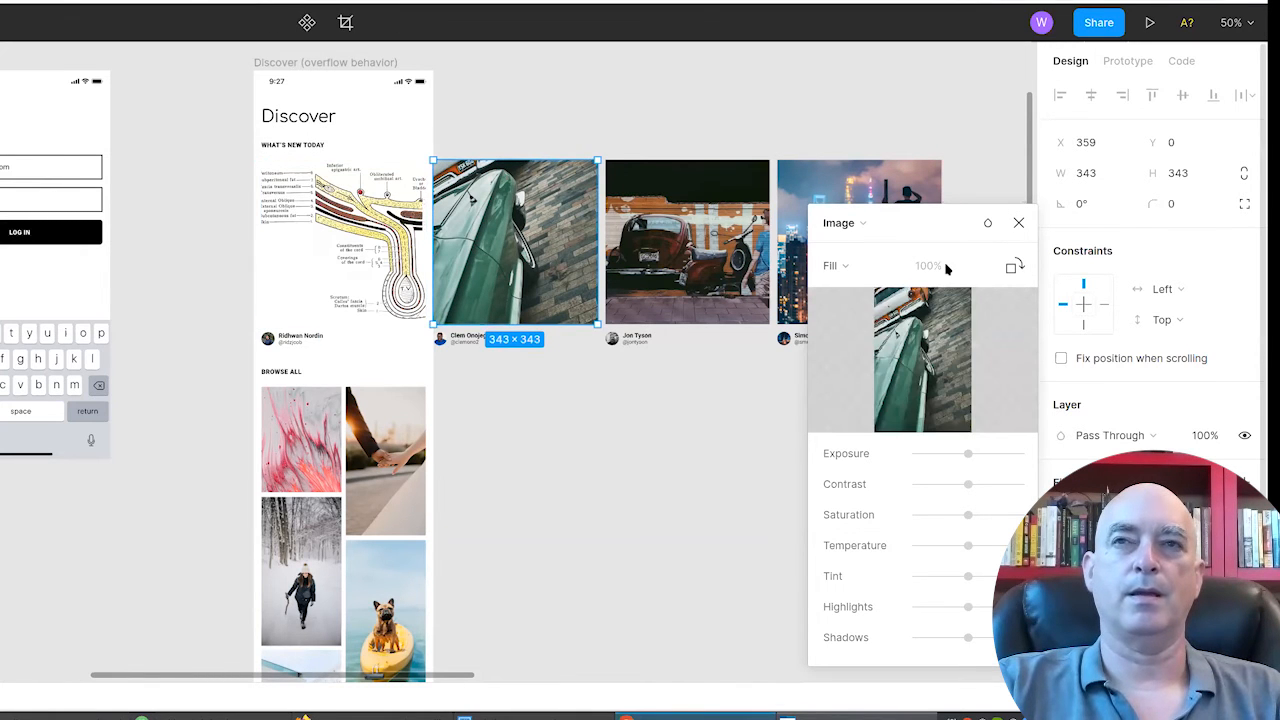
{"action": "mouse_move", "coordinate": [936, 350]}
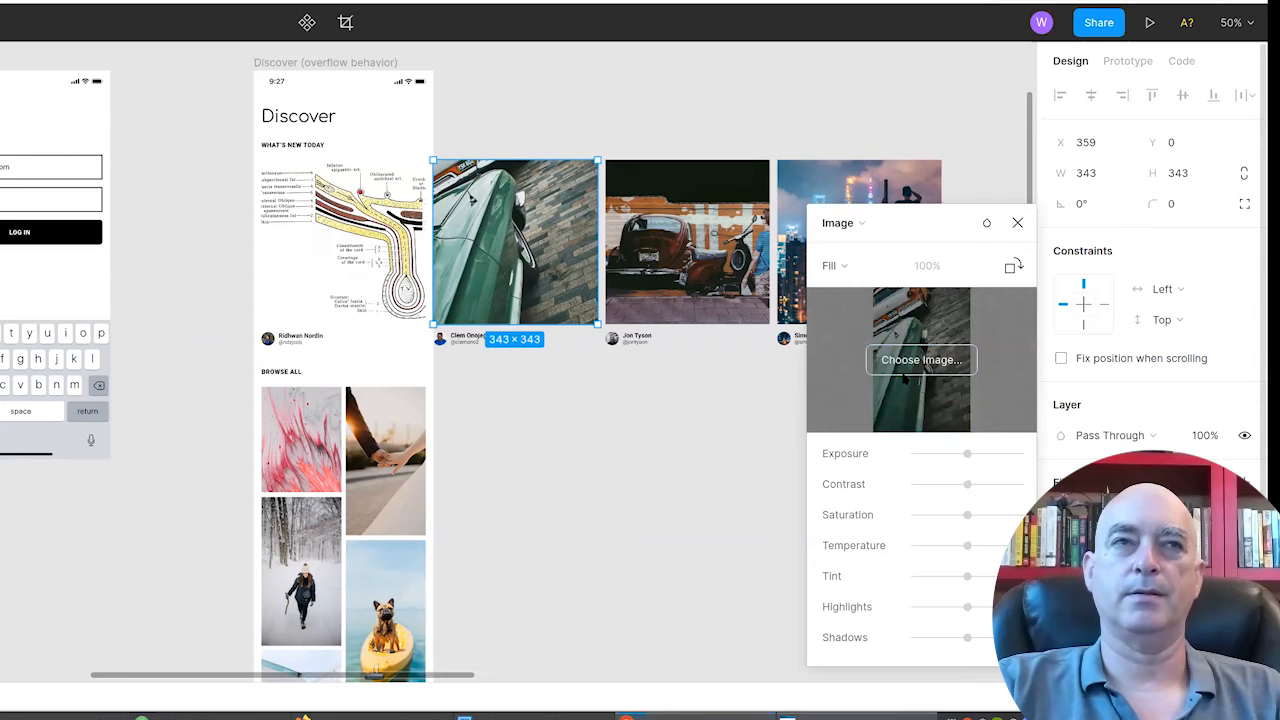
{"action": "left_click", "coordinate": [921, 359]}
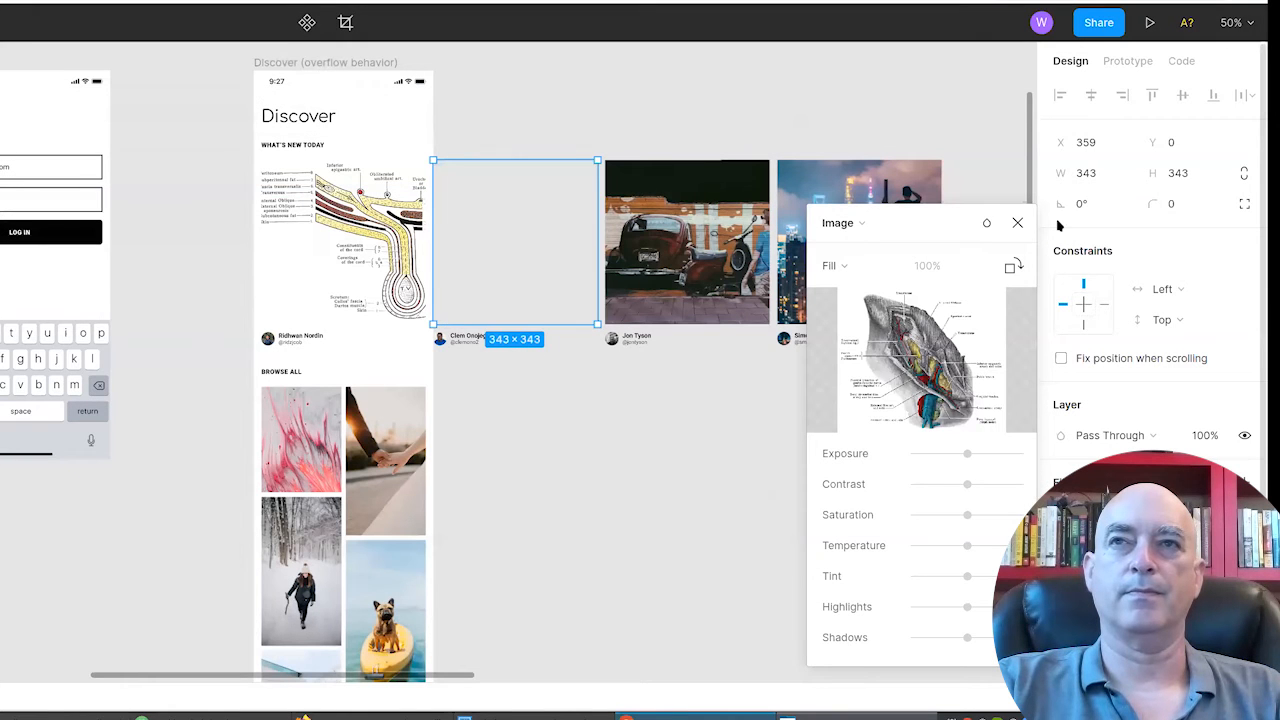
{"action": "left_click", "coordinate": [1019, 223]}
Replace the brown vintage car photo, third in the "What's new today" row, with the image file ending in "2_107.png".
{"action": "double_click", "coordinate": [690, 254]}
{"action": "mouse_move", "coordinate": [951, 327]}
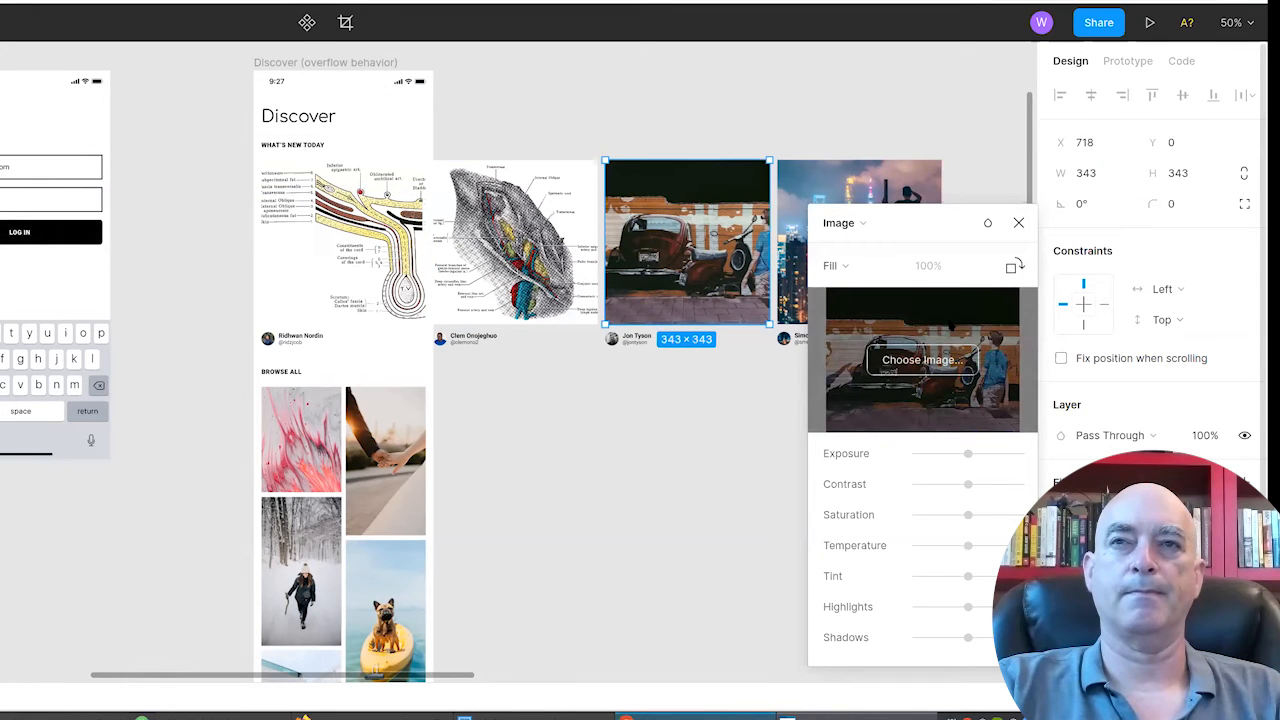
{"action": "left_click", "coordinate": [921, 359]}
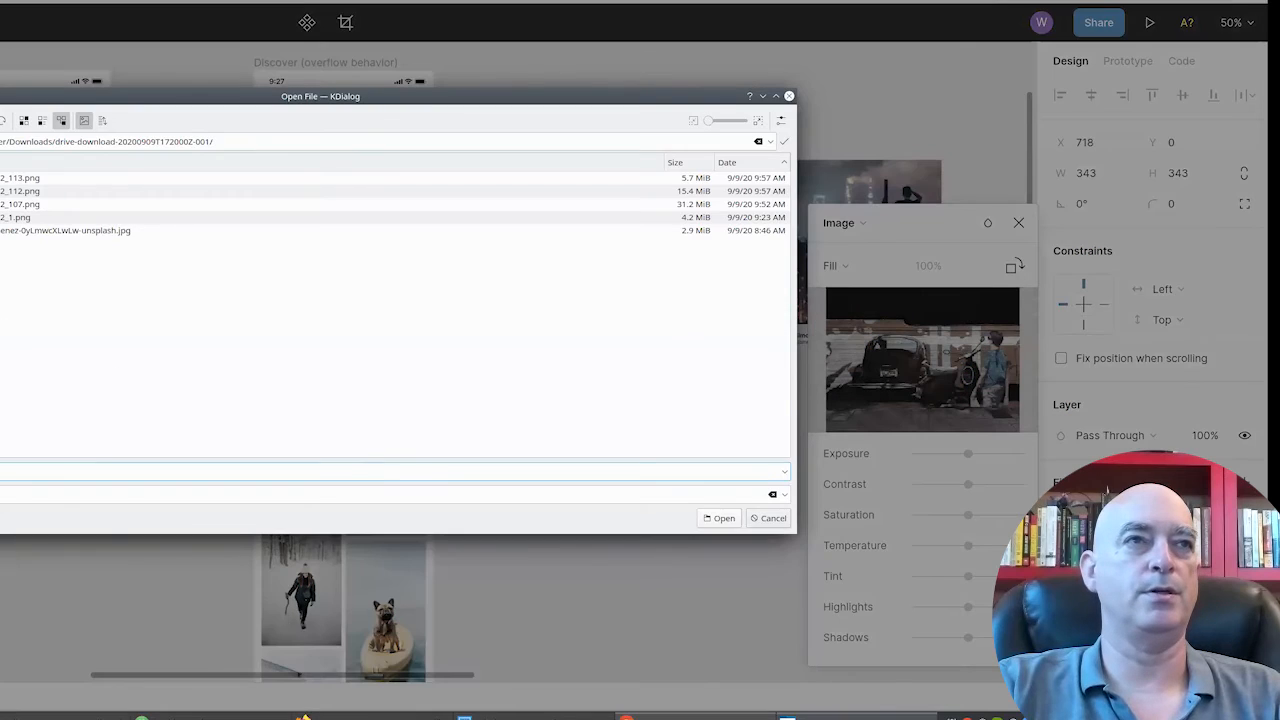
{"action": "left_click", "coordinate": [620, 204]}
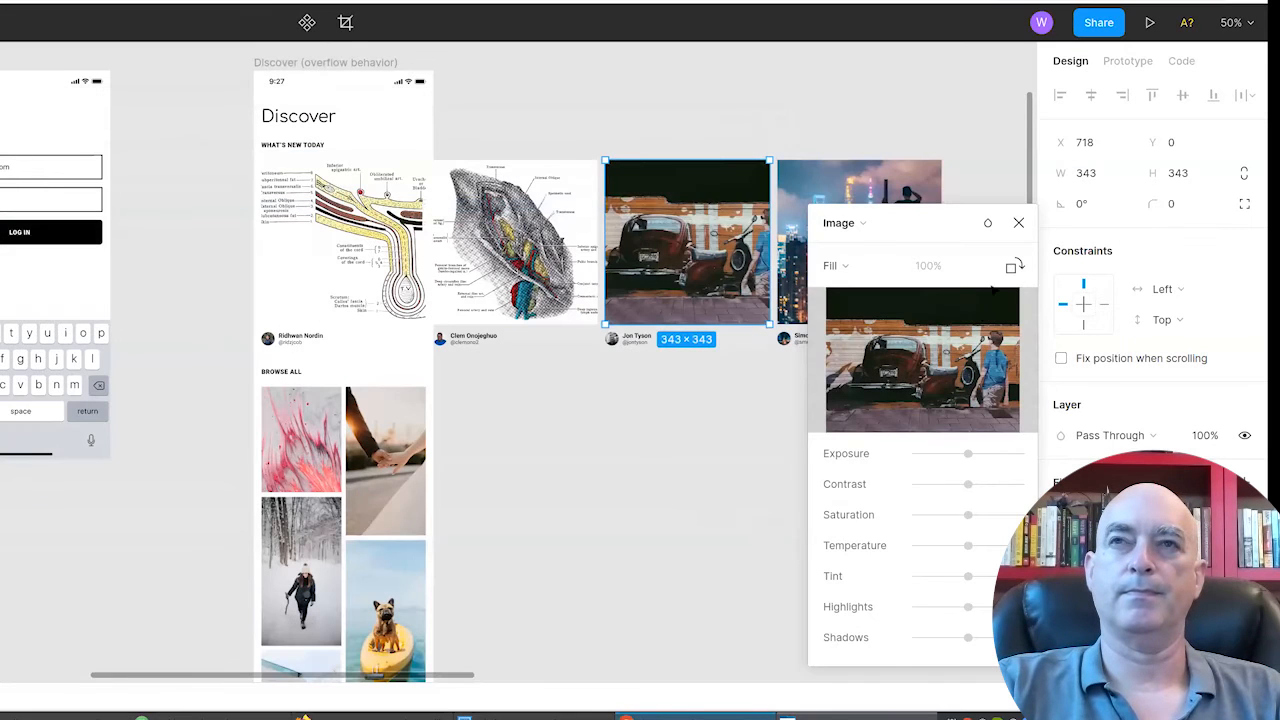
{"action": "key", "text": "Escape"}
Replace the night skyline photo, fourth in the "What's new today" row, with the arm bones image file ending in "2_1.png".
{"action": "left_click", "coordinate": [850, 245]}
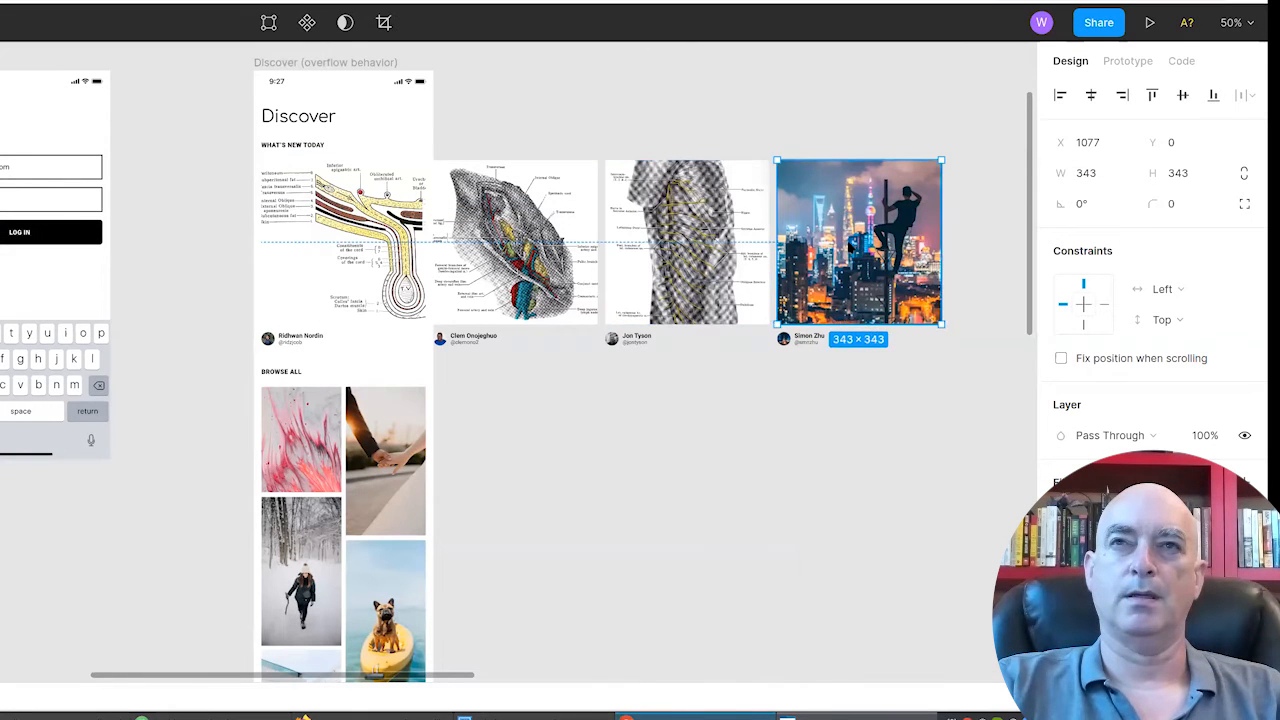
{"action": "double_click", "coordinate": [850, 245]}
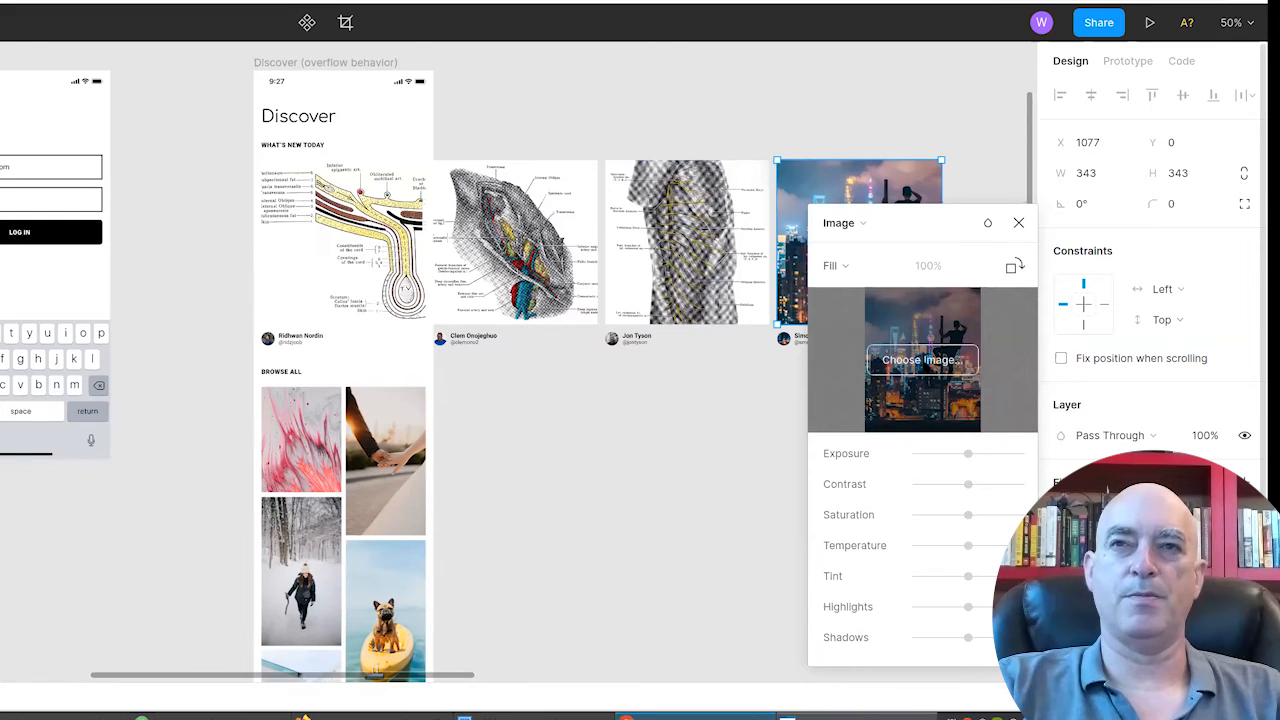
{"action": "left_click", "coordinate": [922, 360]}
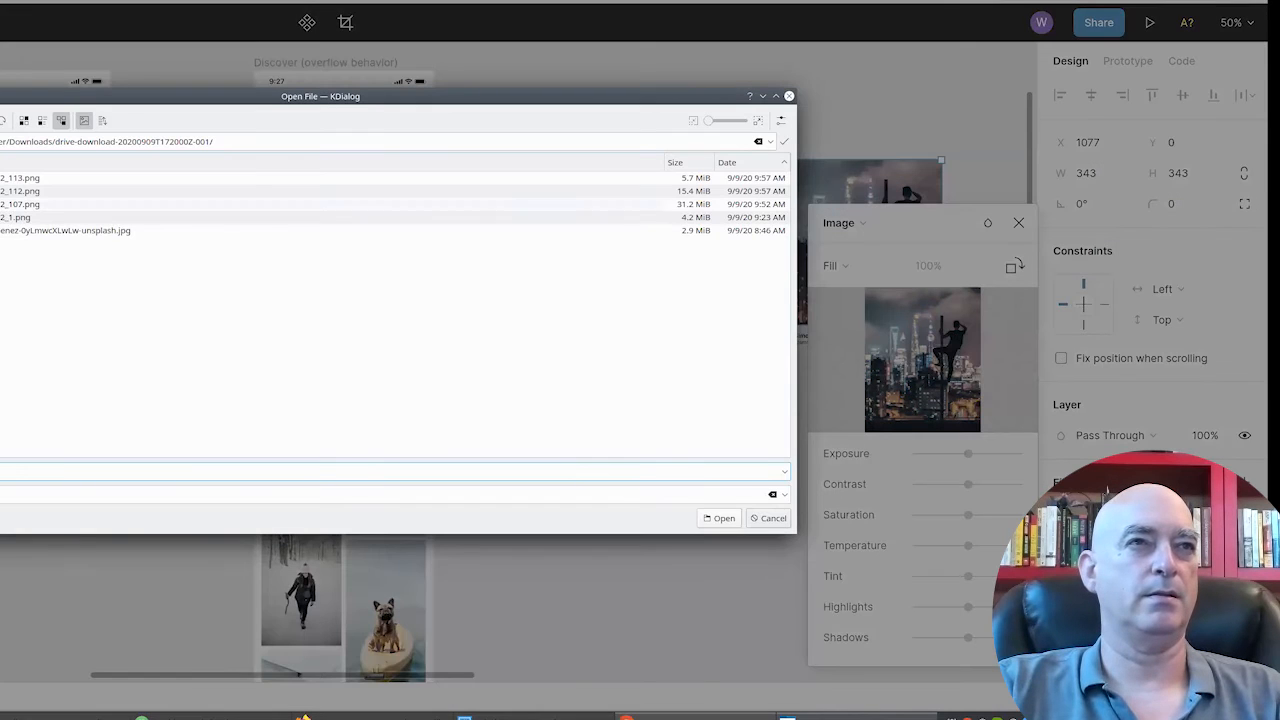
{"action": "double_click", "coordinate": [2, 222]}
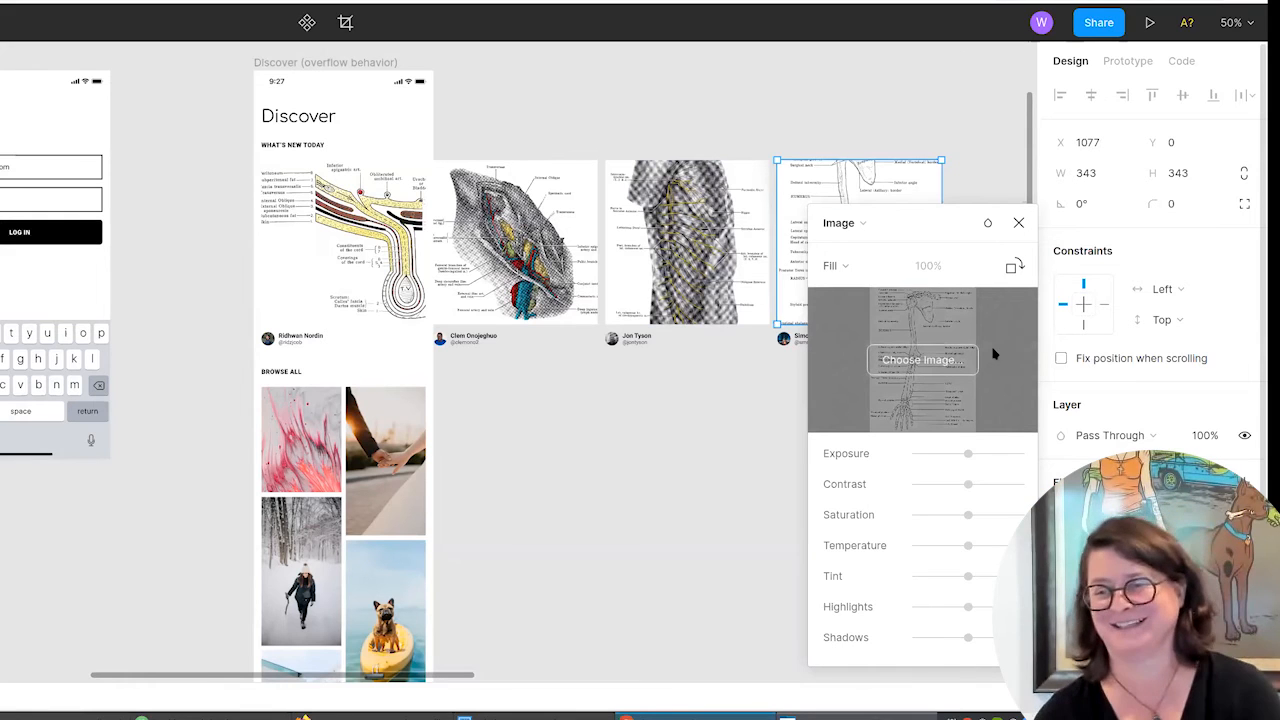
{"action": "left_click", "coordinate": [1019, 224]}
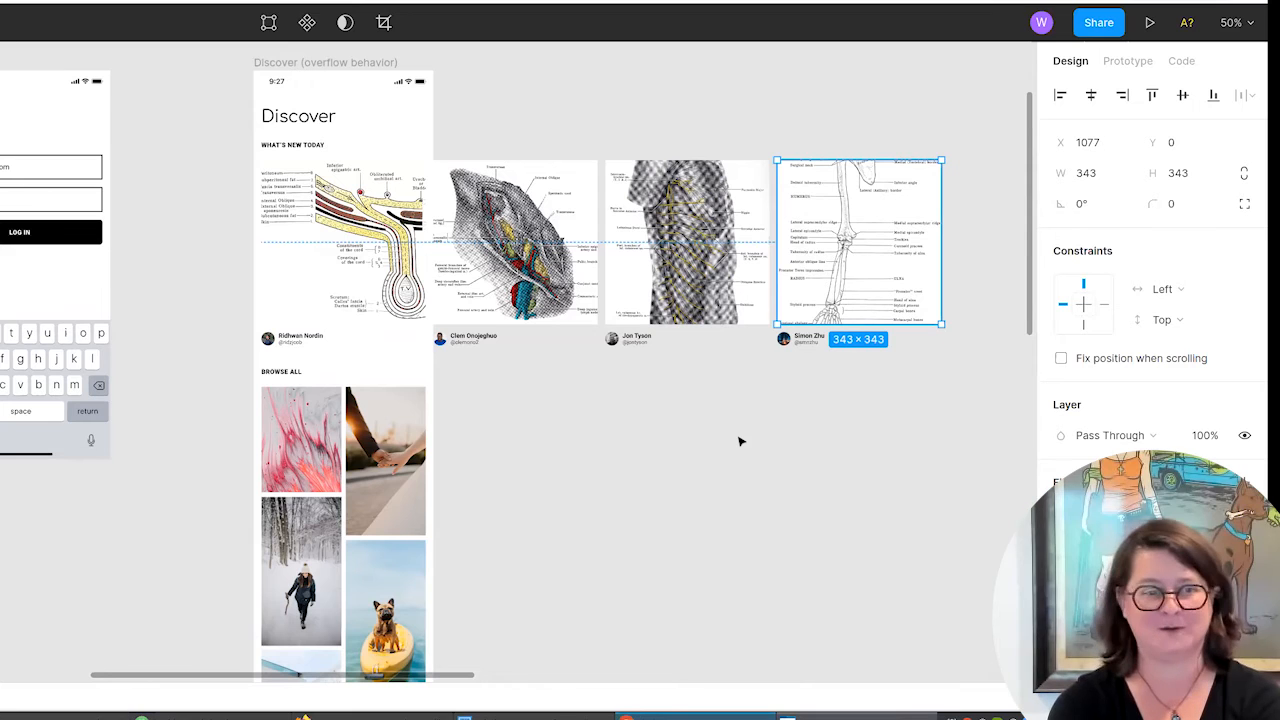
Preview the Discover screen and swipe the "What's new today" carousel forward and back to check the replaced images.
{"action": "left_click", "coordinate": [1150, 22]}
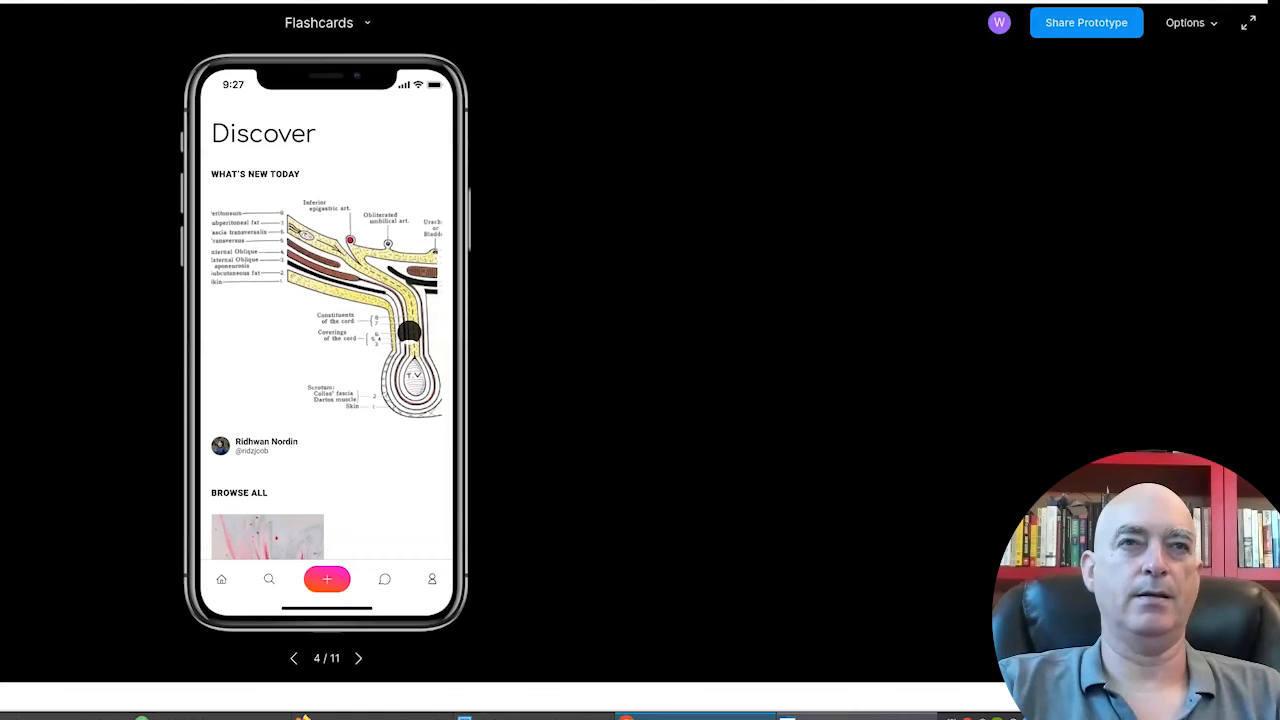
{"action": "left_click_drag", "start_coordinate": [427, 327], "coordinate": [228, 350]}
{"action": "left_click_drag", "start_coordinate": [388, 345], "coordinate": [232, 348]}
{"action": "left_click_drag", "start_coordinate": [398, 344], "coordinate": [431, 283]}
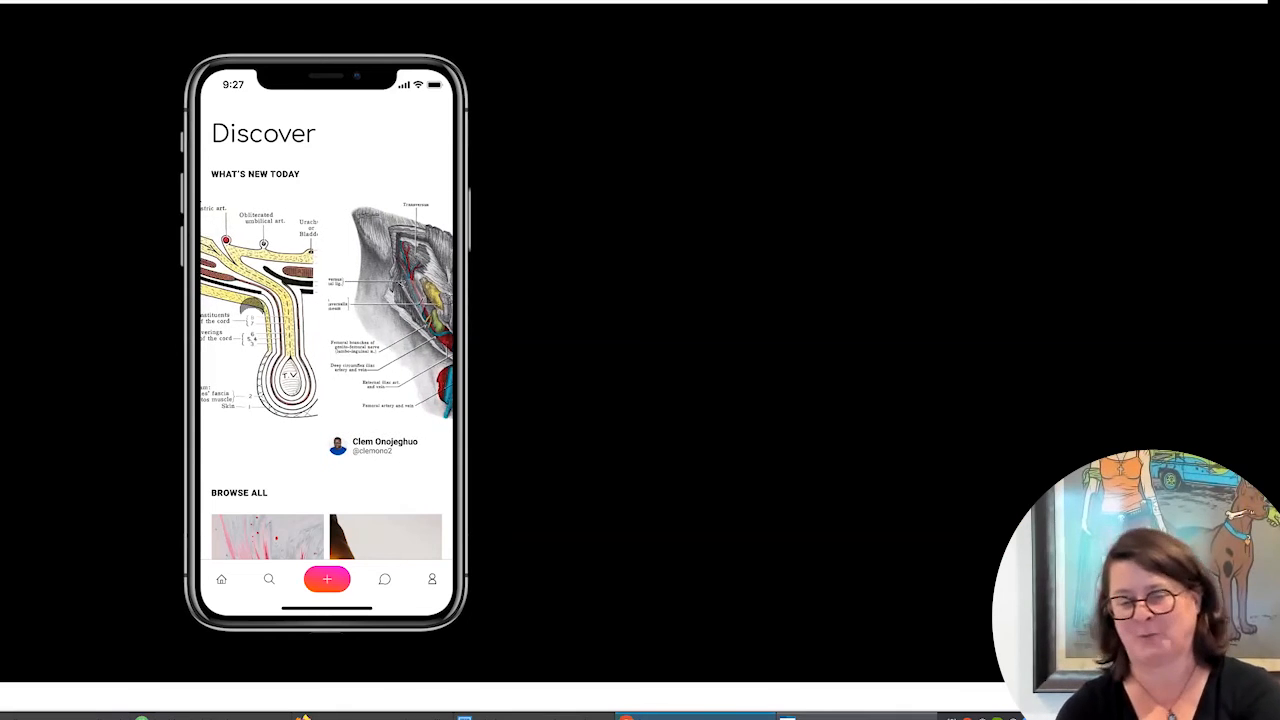
{"action": "left_click_drag", "start_coordinate": [247, 306], "coordinate": [447, 299]}
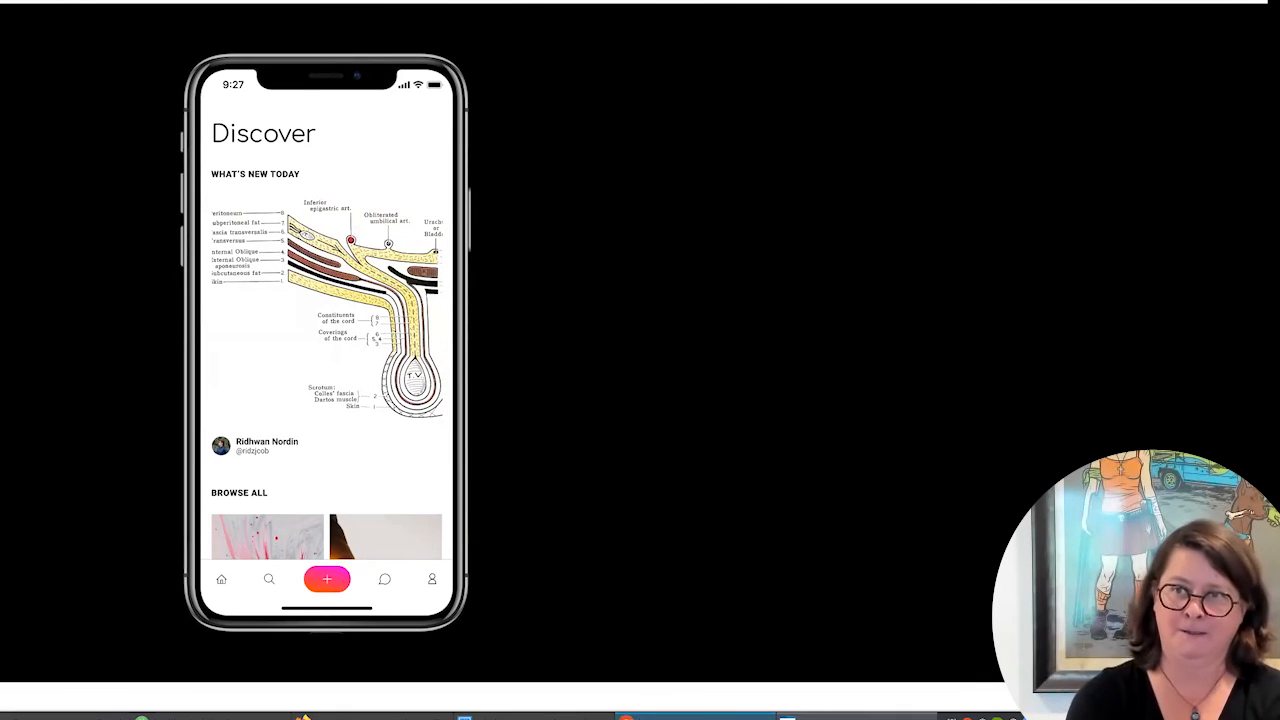